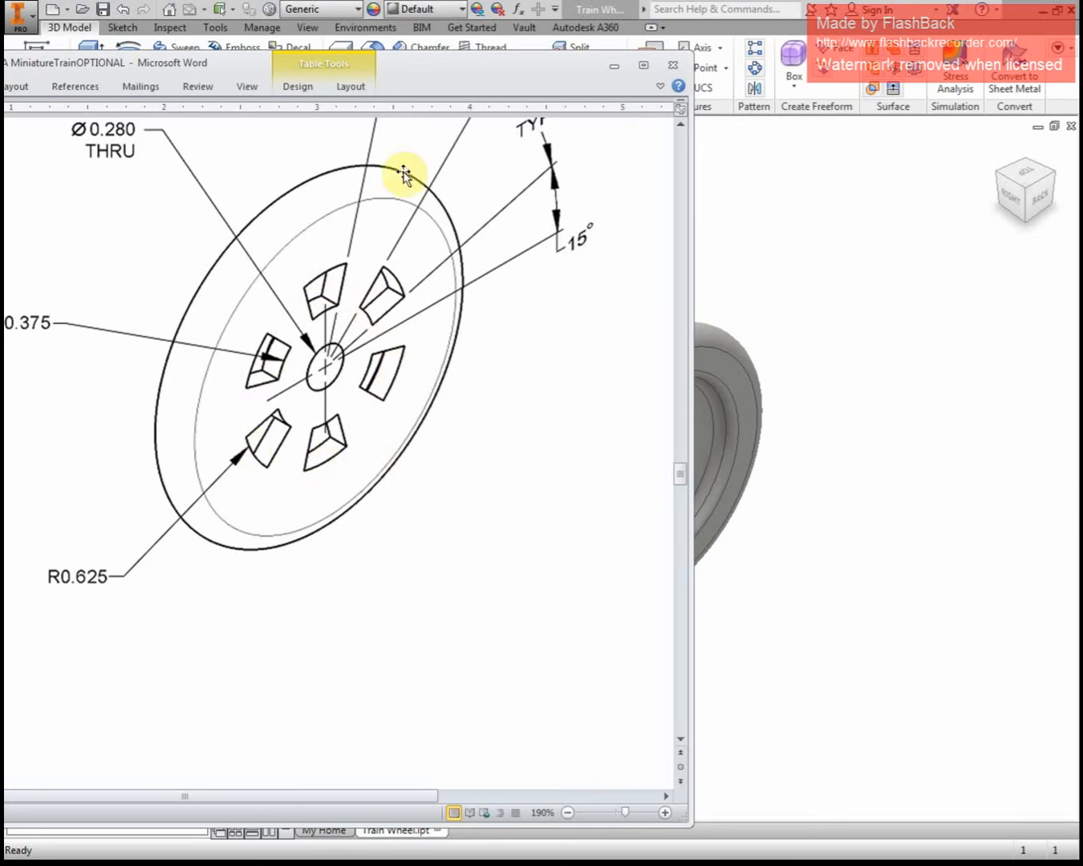
Examine the window radii and angular spacing on the wheel drawing in the Word document, and move the document aside
scroll(522, 304, up, 1)
scroll(528, 335, up, 1)
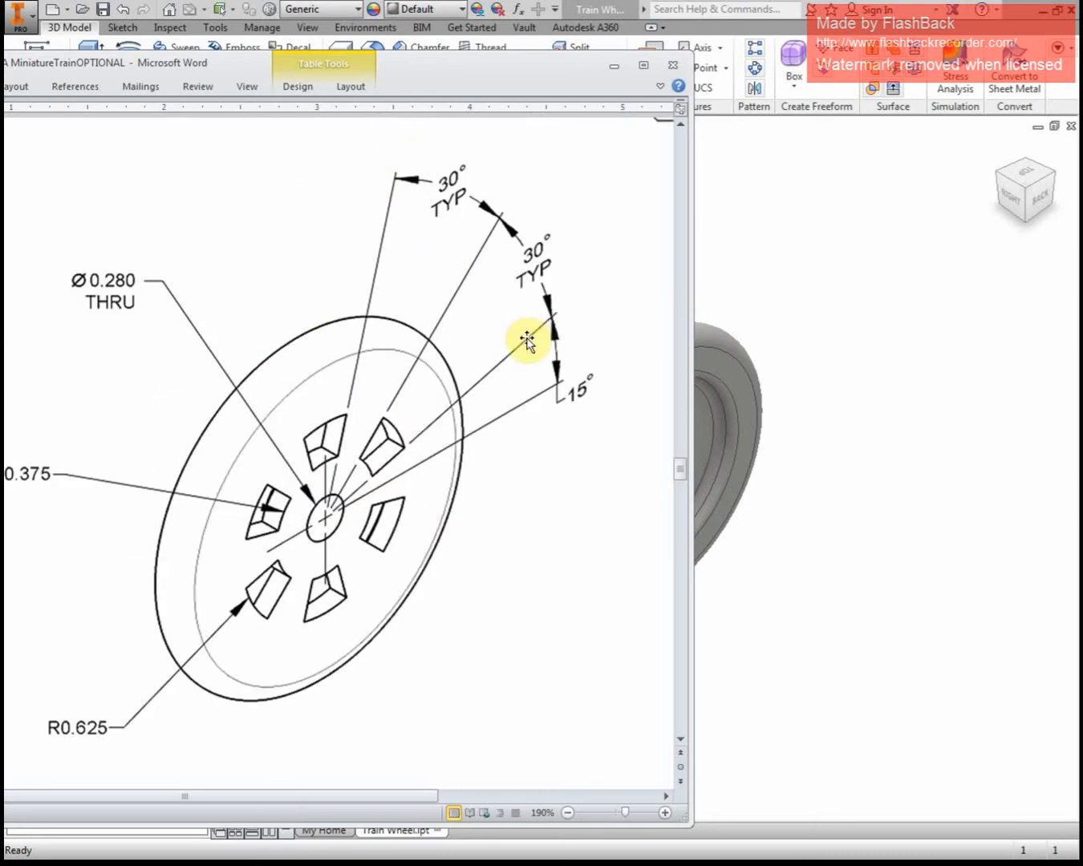
drag(418, 799, 380, 825)
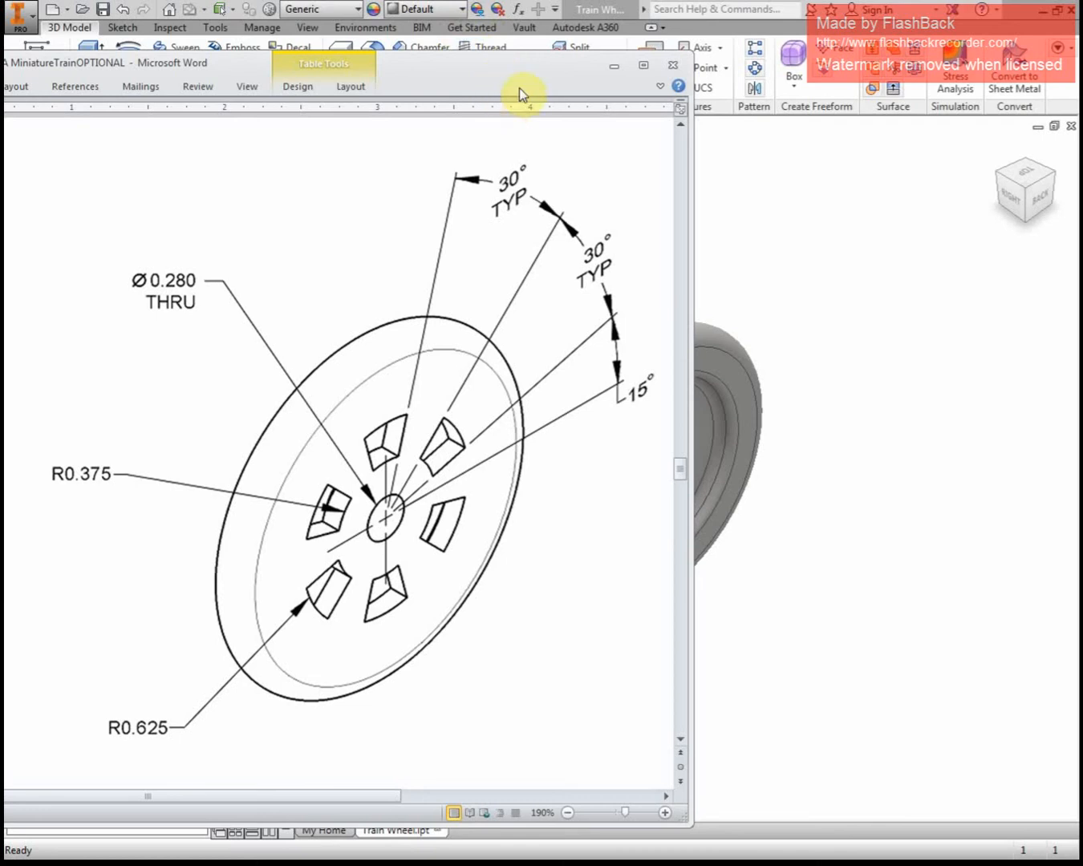
drag(516, 64, 0, 64)
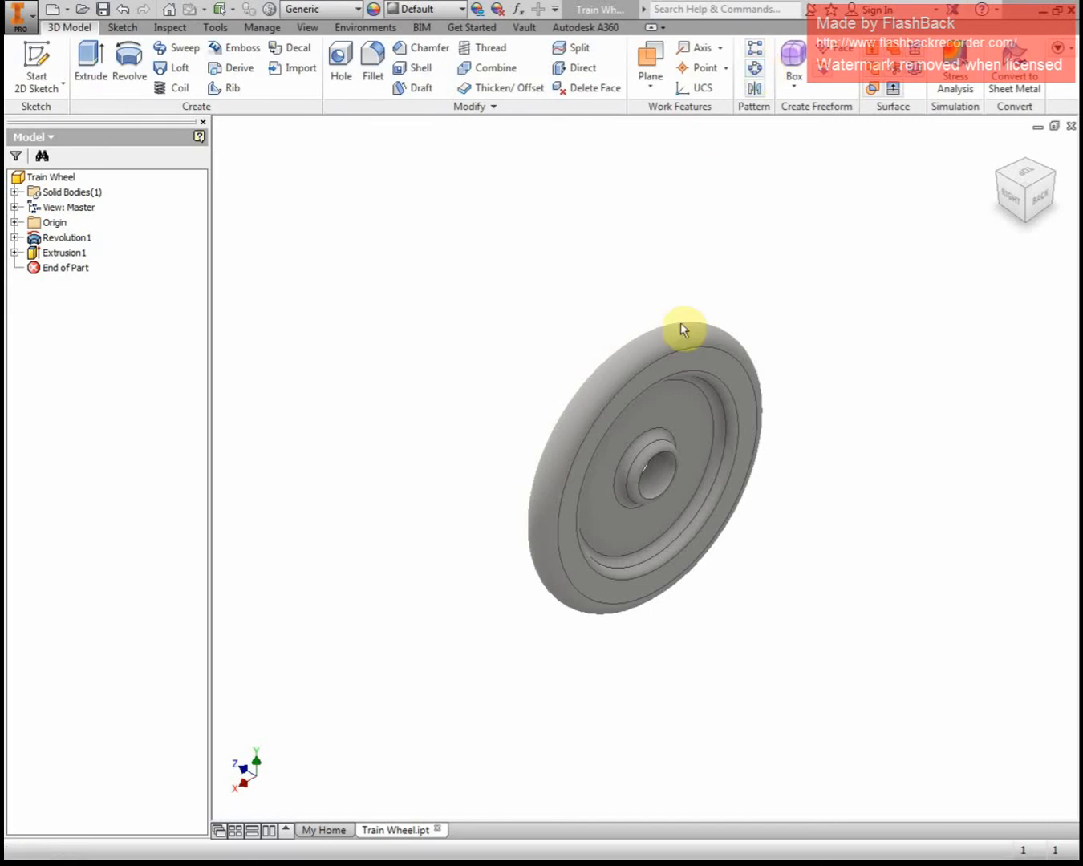
Start a 2D sketch on the wheel's flat recessed ring face around the hub, viewed from the back
click(1040, 198)
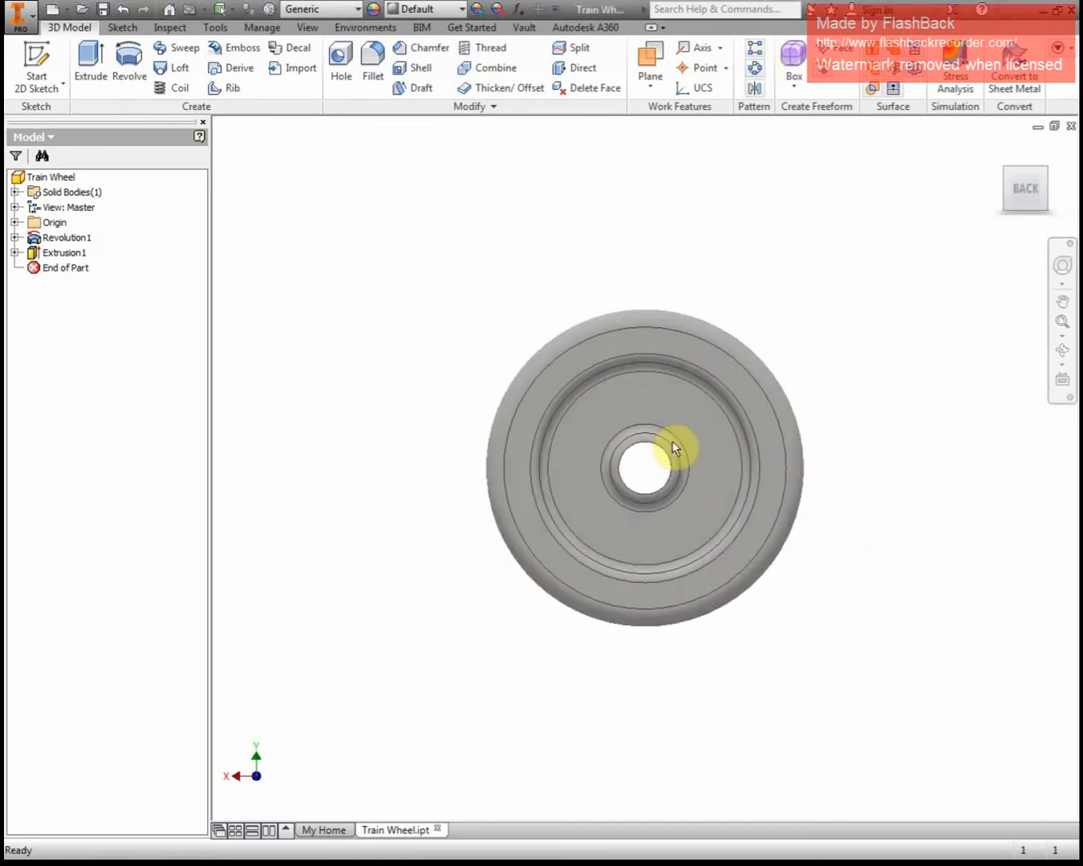
click(37, 70)
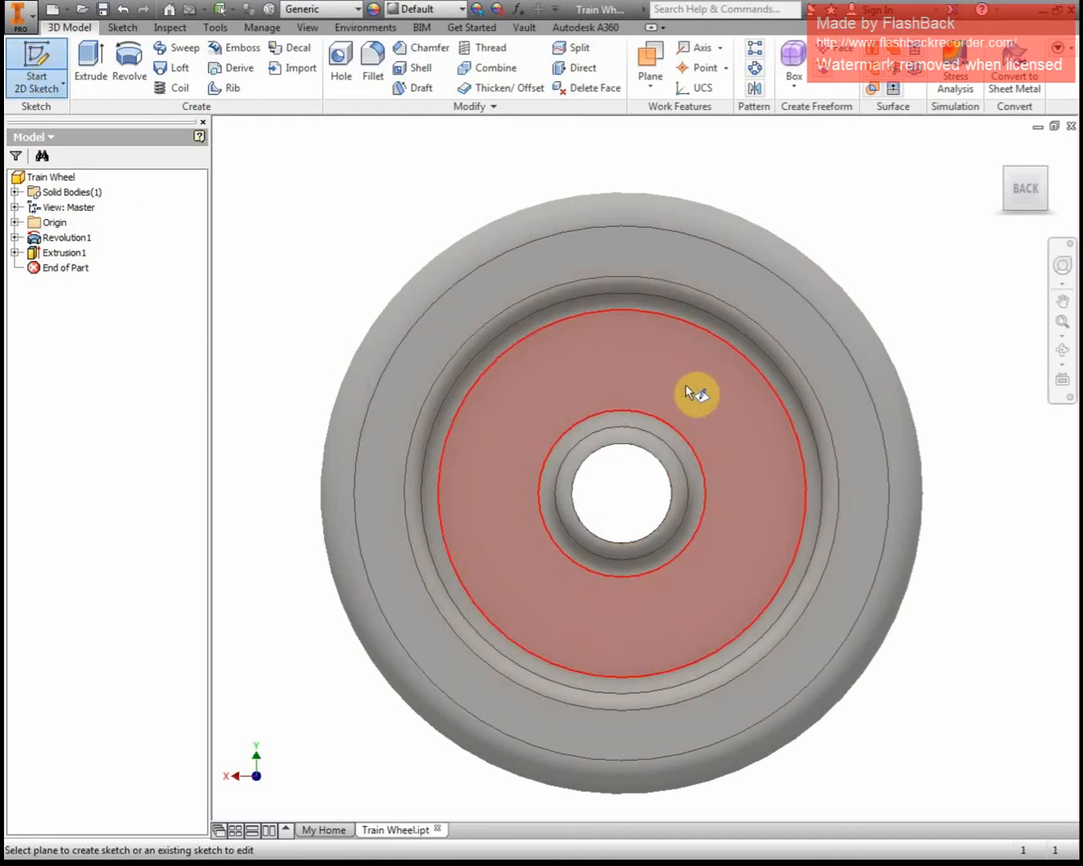
click(686, 384)
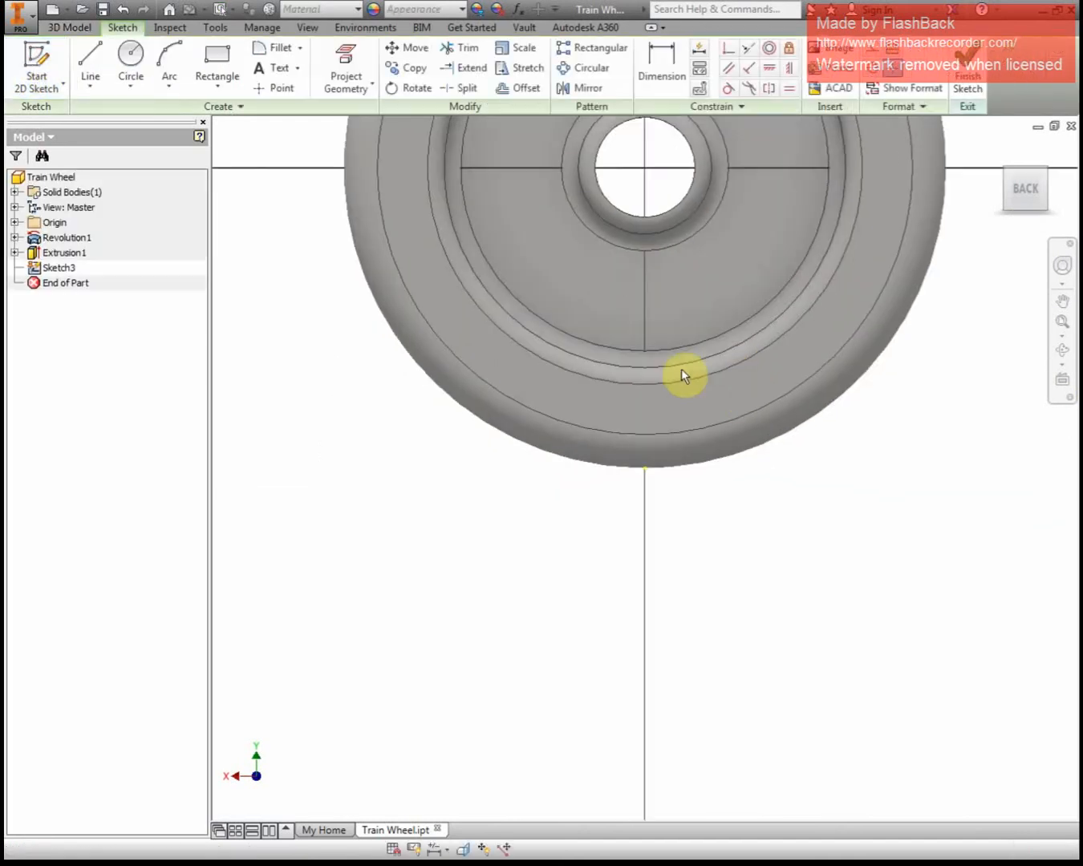
middle_drag(681, 370, 556, 534)
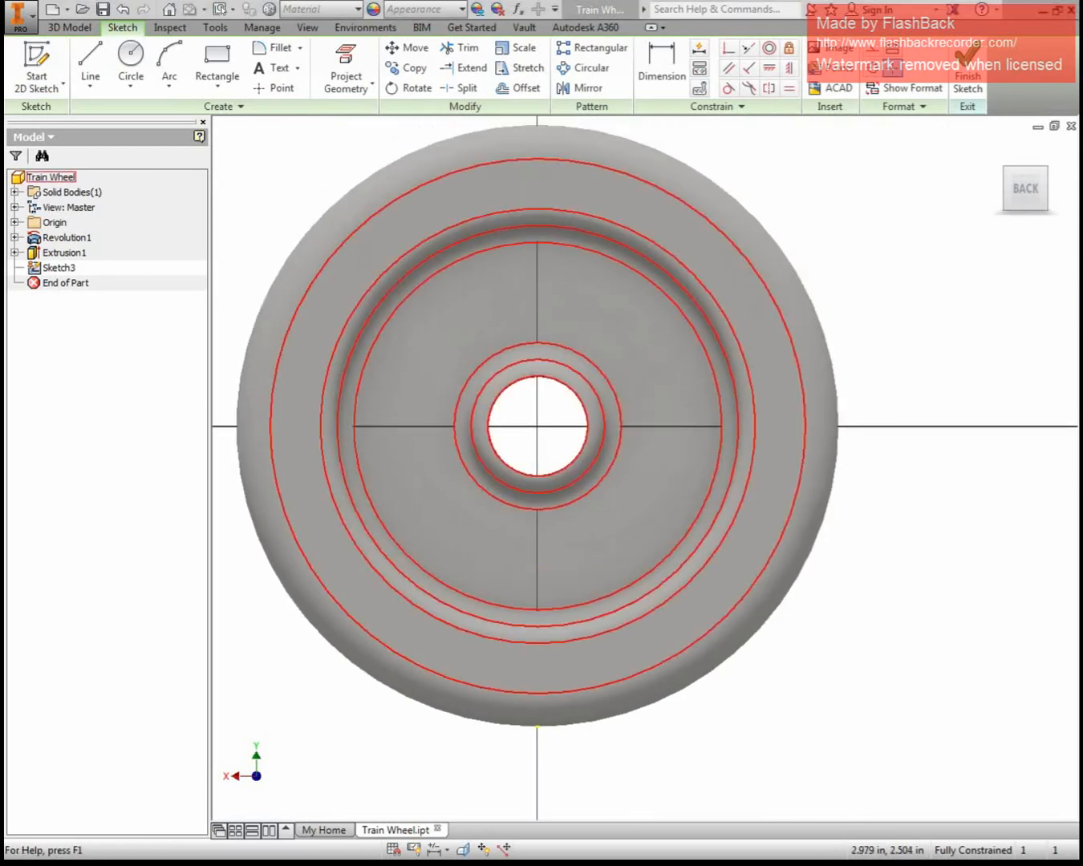
Check the inner window radius on the Word drawing and sketch a 0.750 in diameter circle centred on the wheel's axle hole
drag(4, 96, 639, 116)
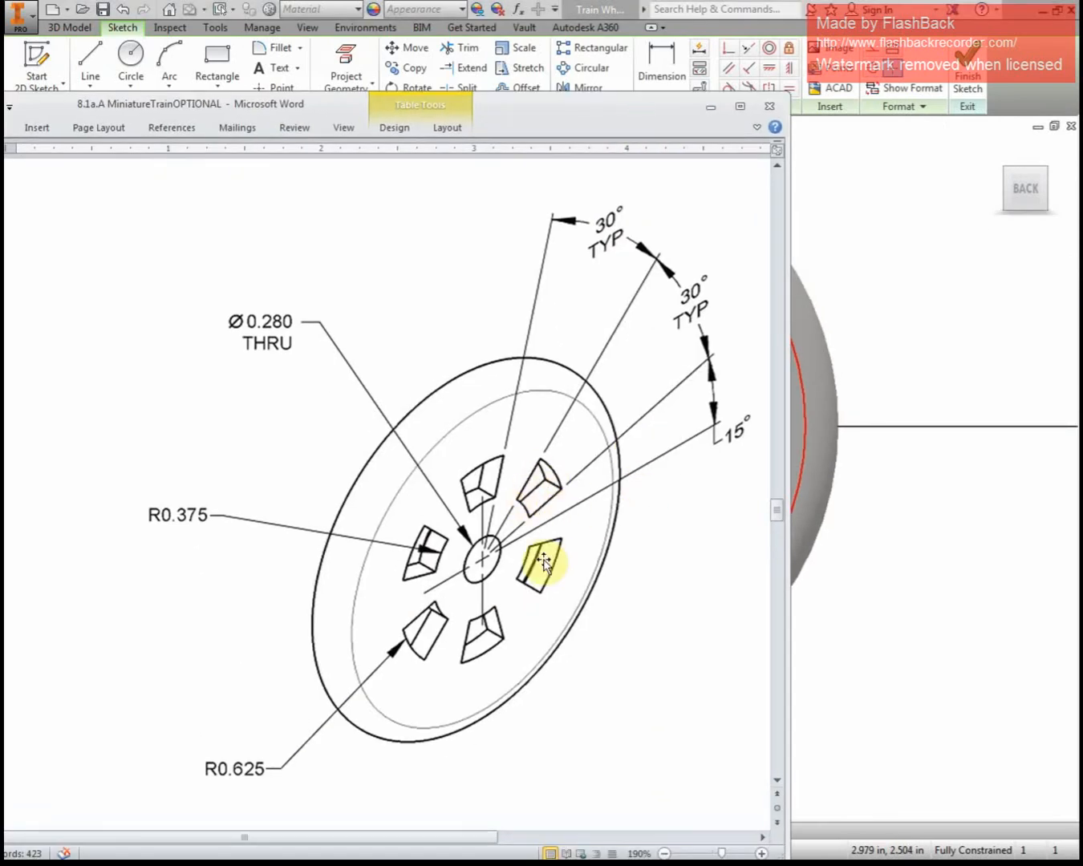
mouse_move(597, 126)
mouse_down()
mouse_move(353, 215)
mouse_move(1, 265)
mouse_up()
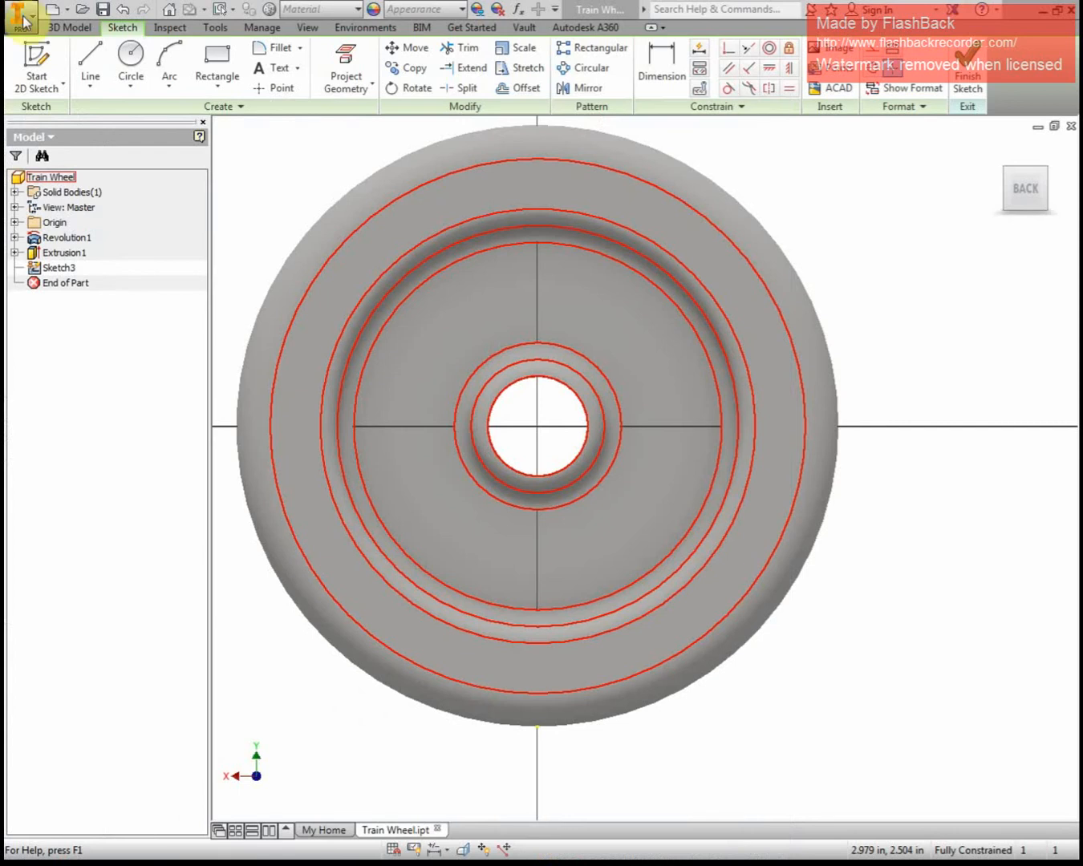
click(130, 53)
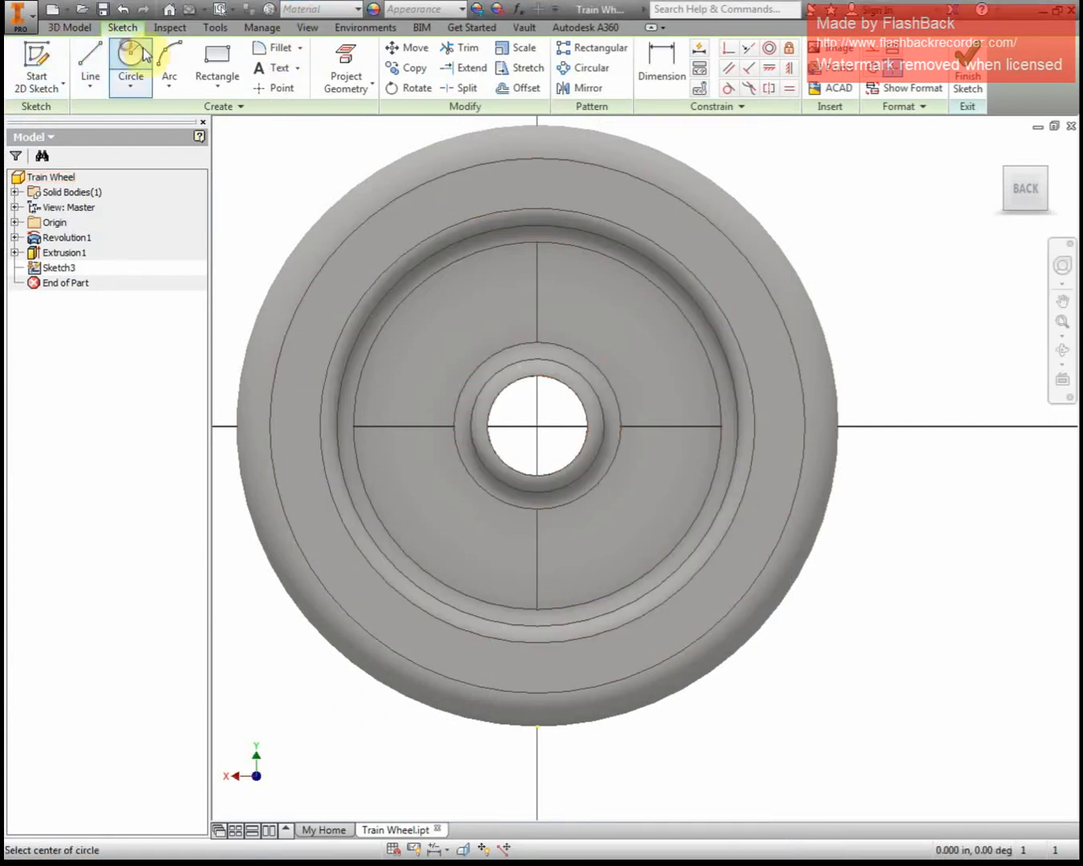
click(536, 427)
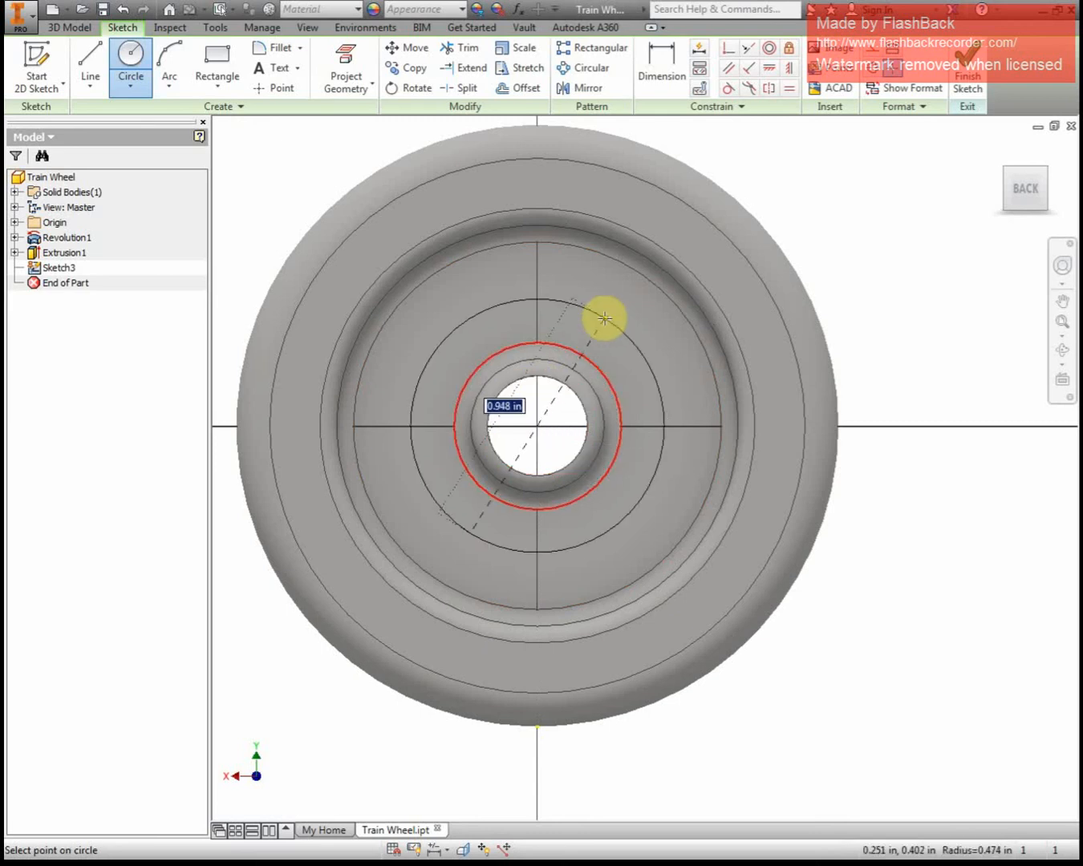
text(0.3)
key(Return)
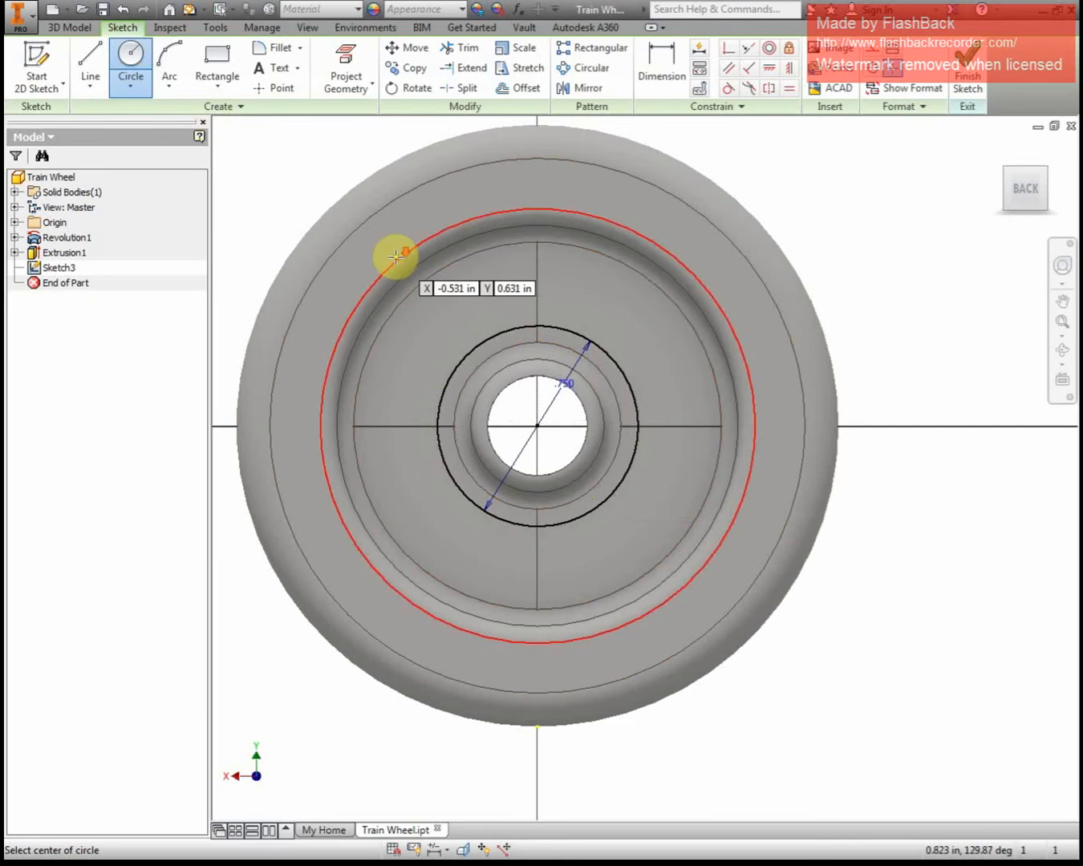
Sketch a second, concentric circle at the wheel centre with a diameter of .625*2 (1.250 in)
scroll(395, 256, up, 4)
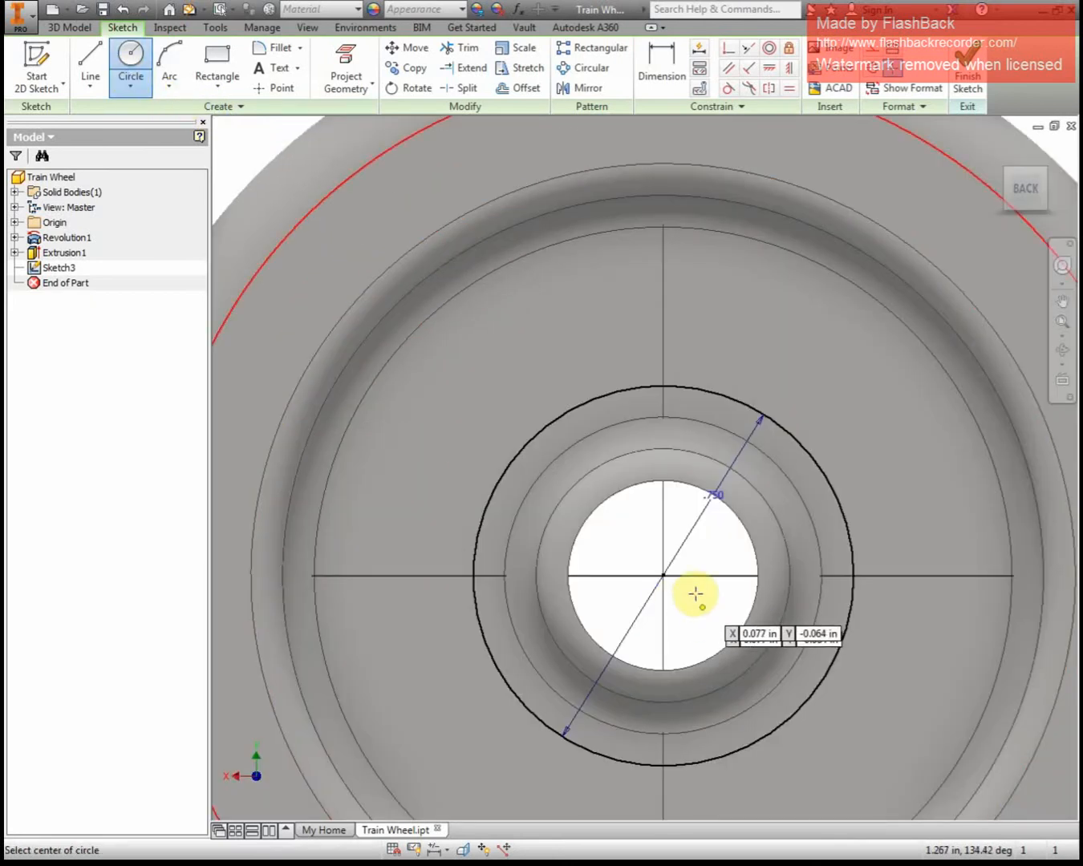
click(658, 573)
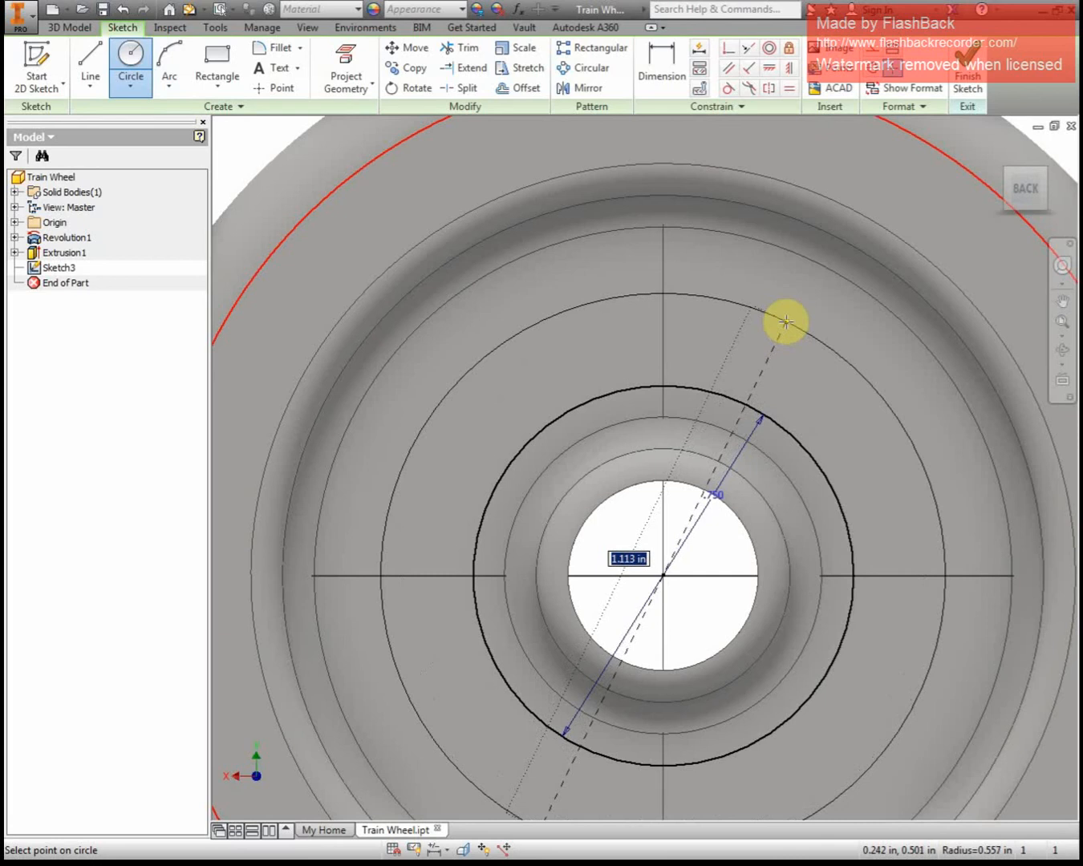
text(0.)
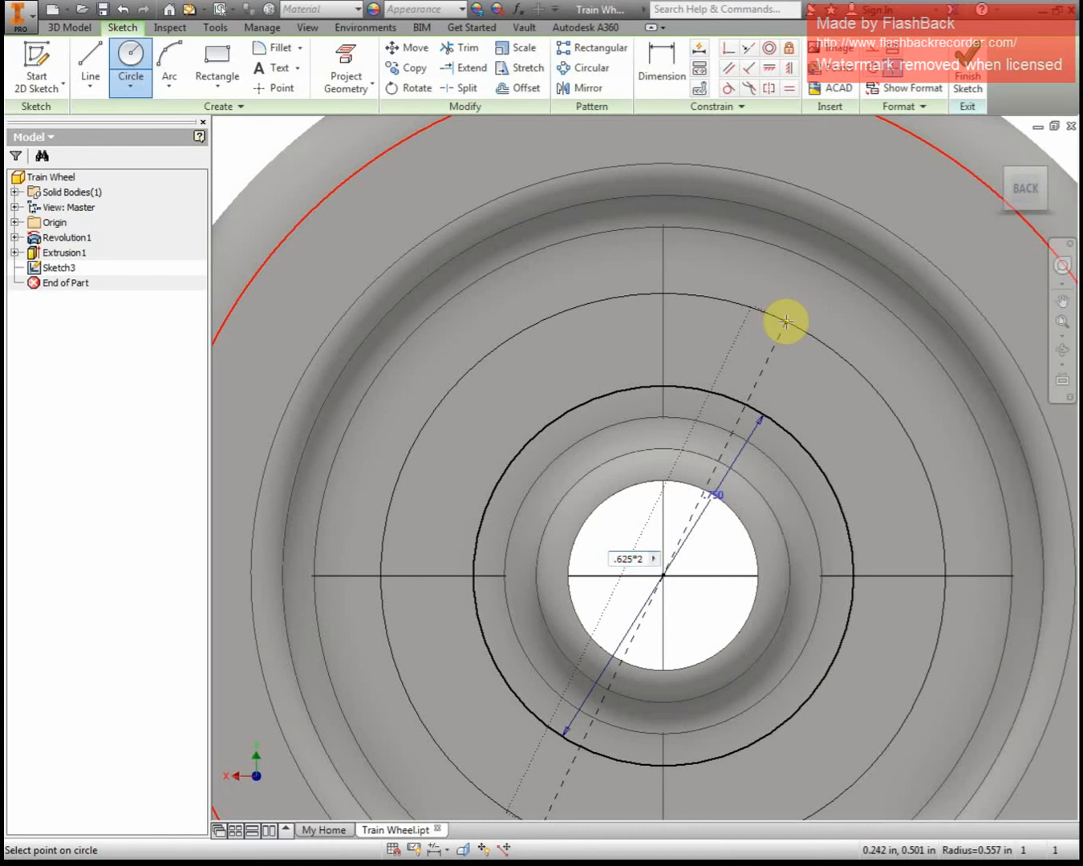
key(Return)
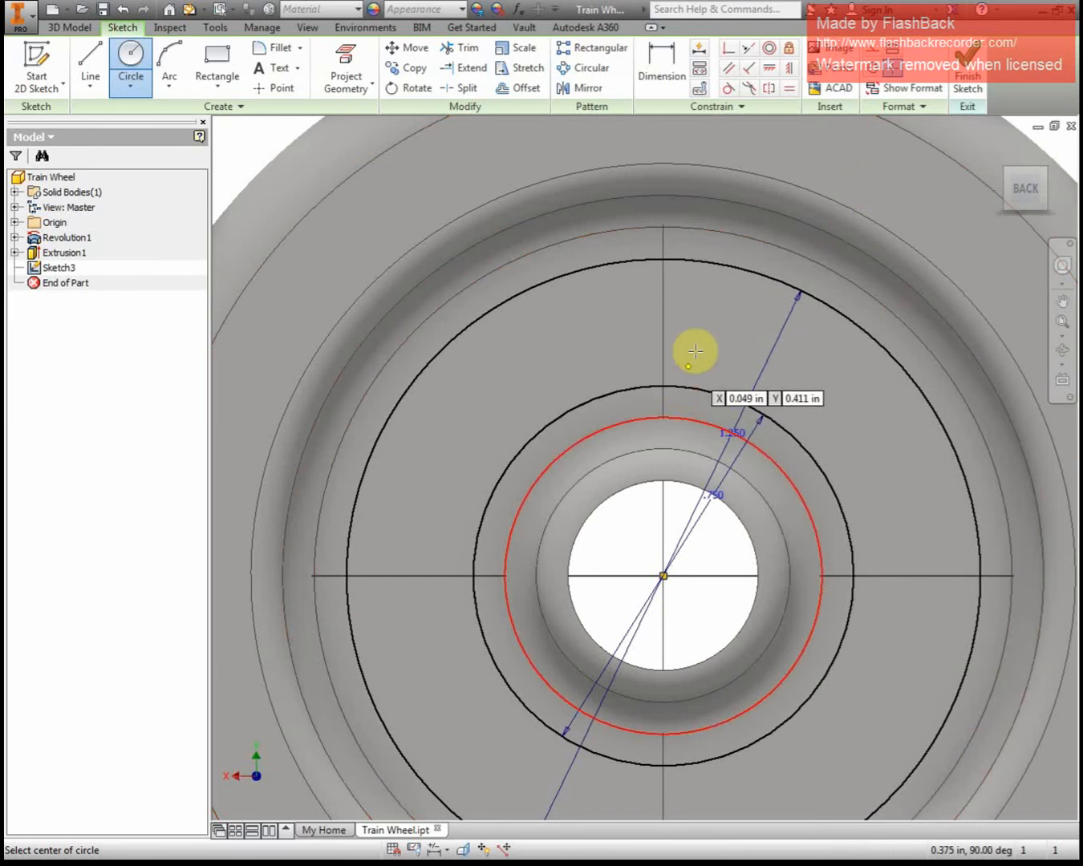
key(Escape)
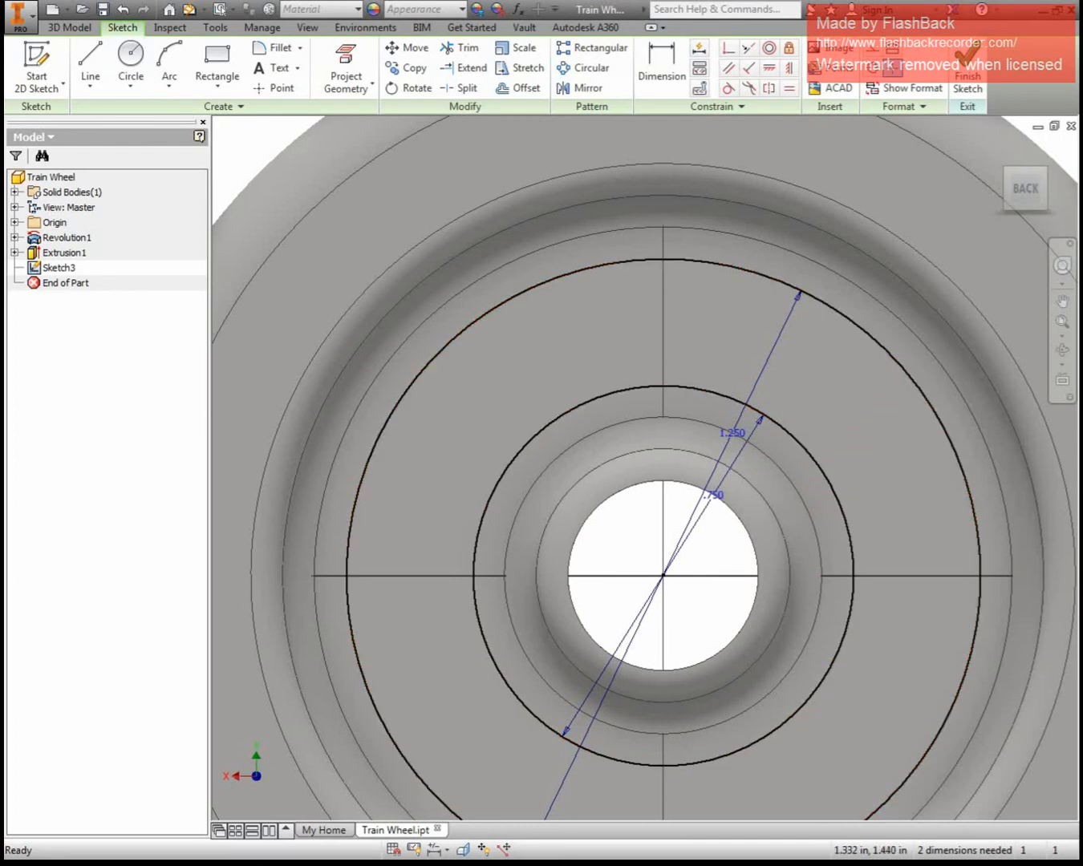
Check the window angles on the Word drawing and sketch a line from the wheel centre to the outer sketch circle at 30 degrees above horizontal
drag(5, 112, 495, 182)
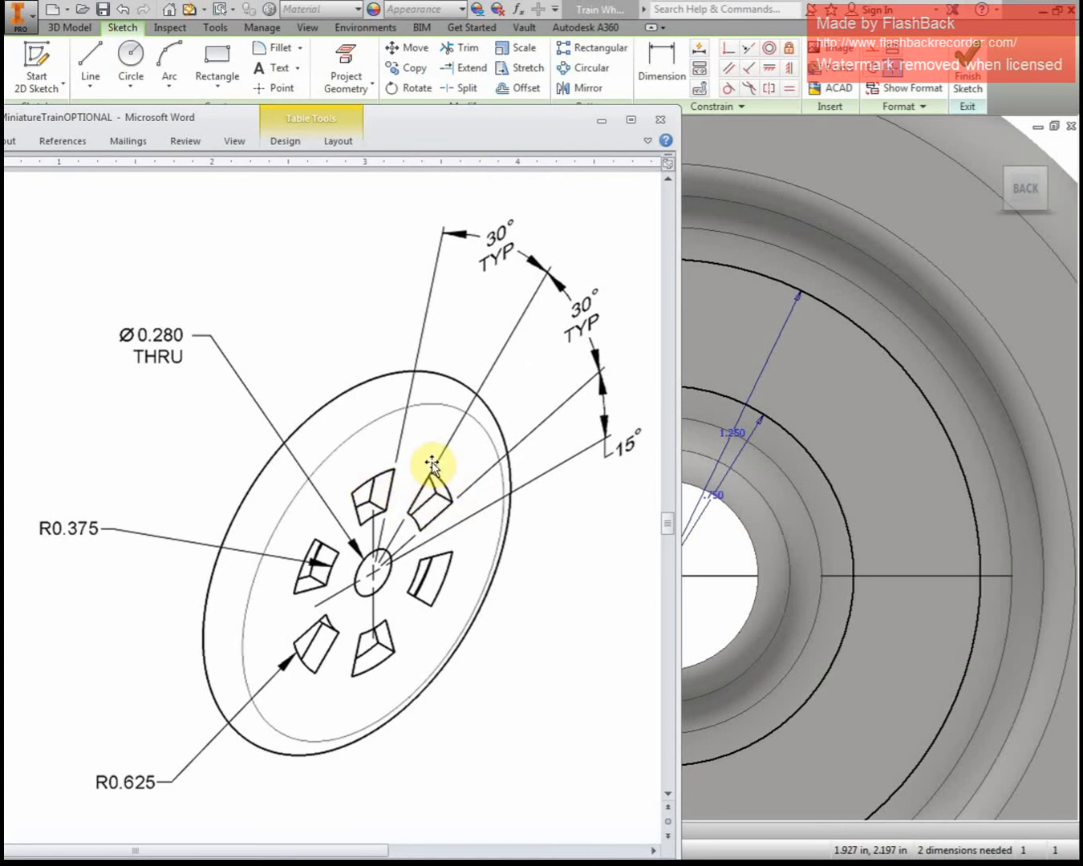
mouse_move(542, 122)
mouse_down()
mouse_move(426, 154)
mouse_move(2, 168)
mouse_up()
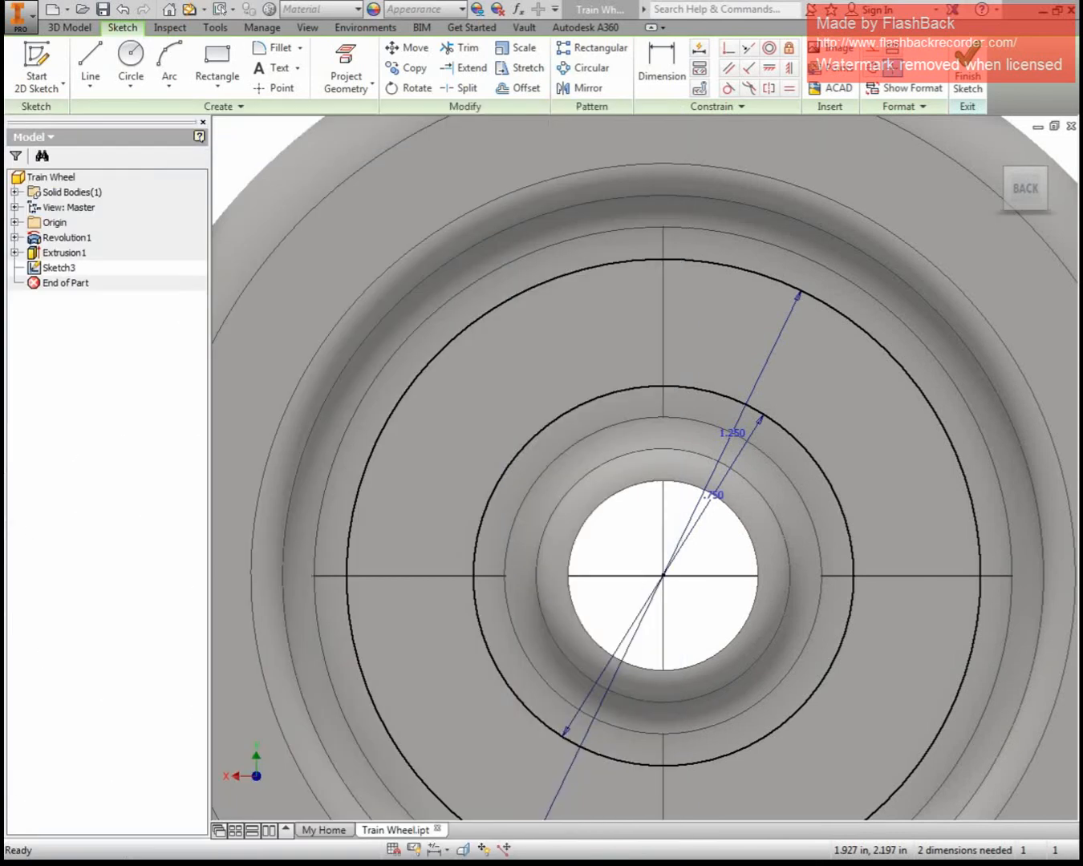
click(90, 62)
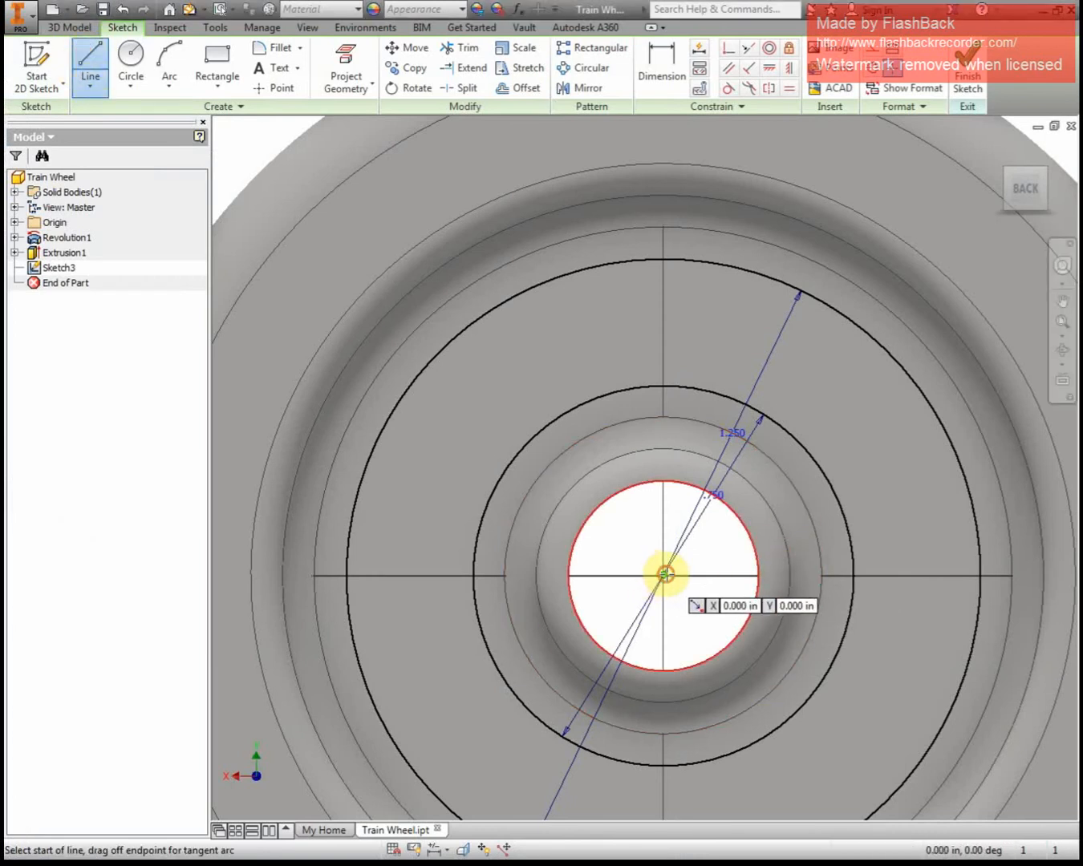
click(662, 575)
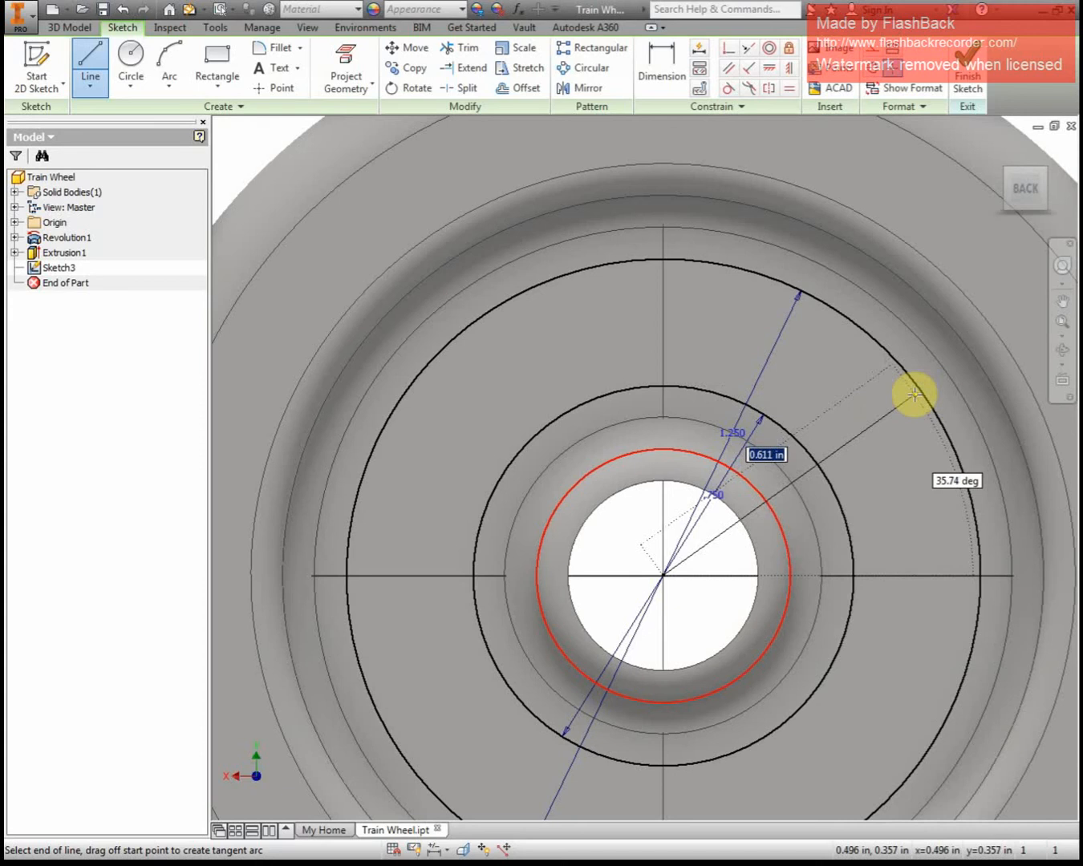
key(Tab)
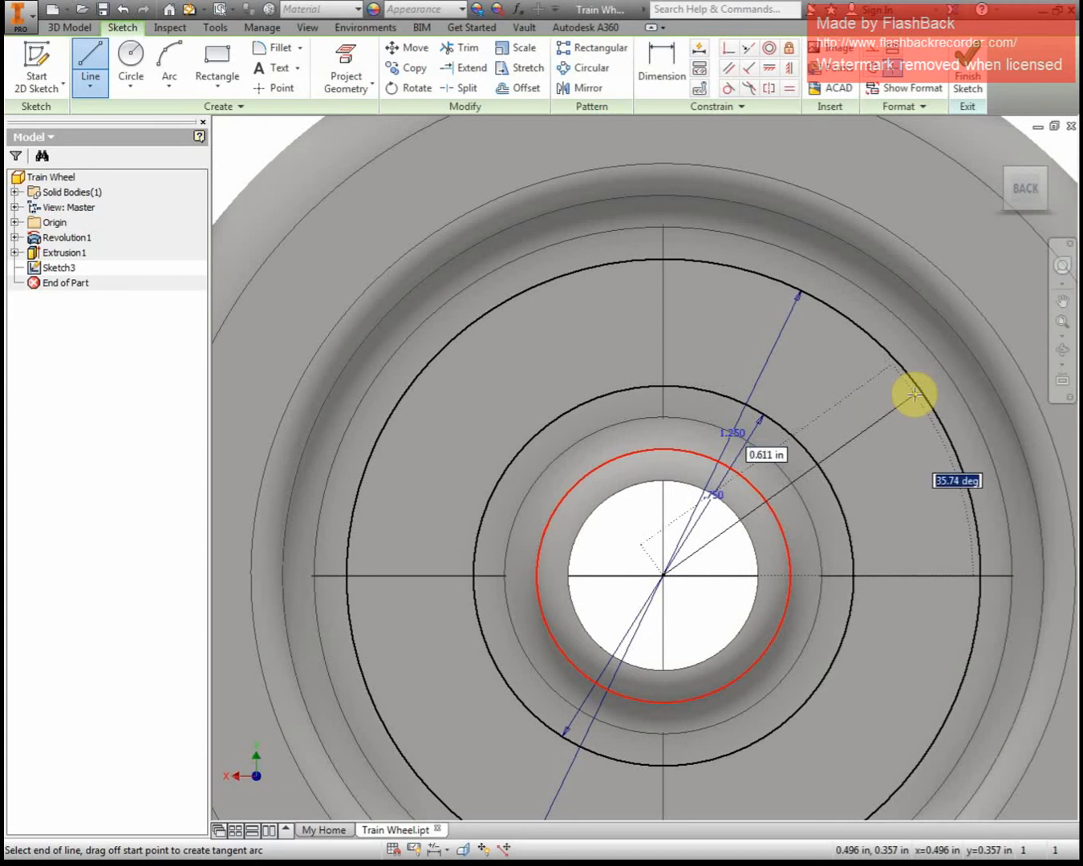
key(Tab)
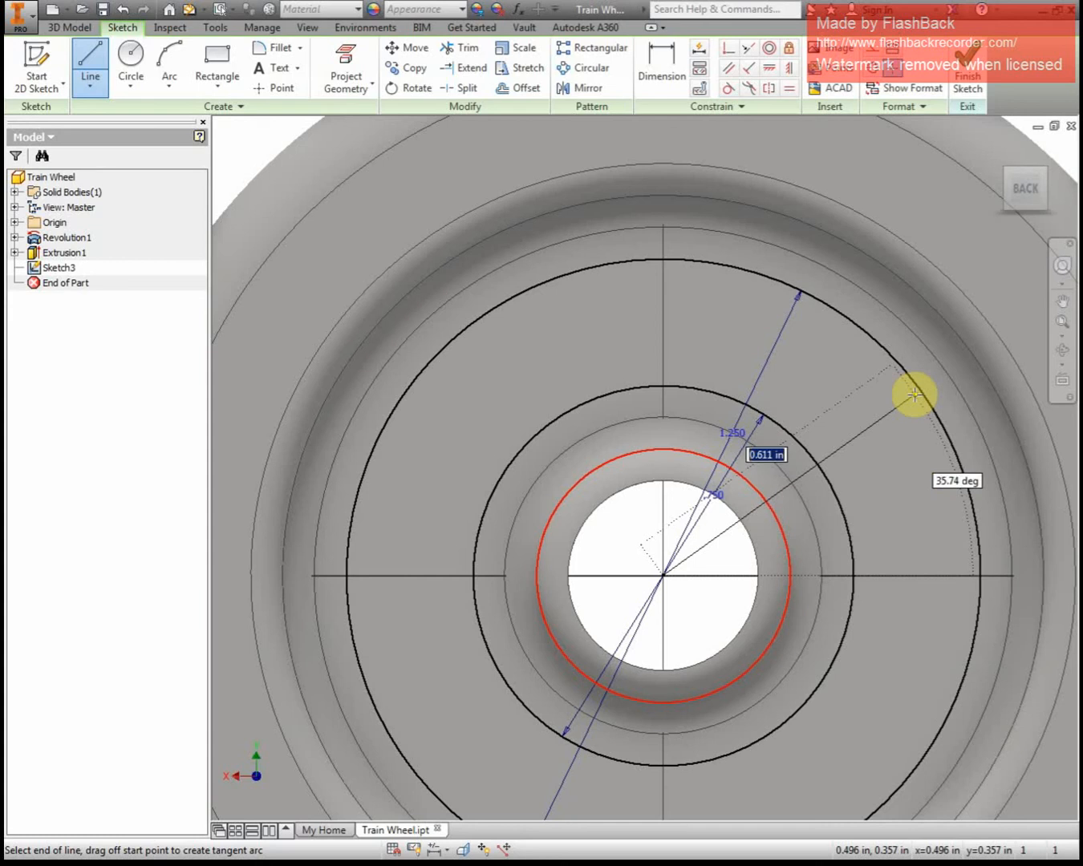
key(Tab)
text(30)
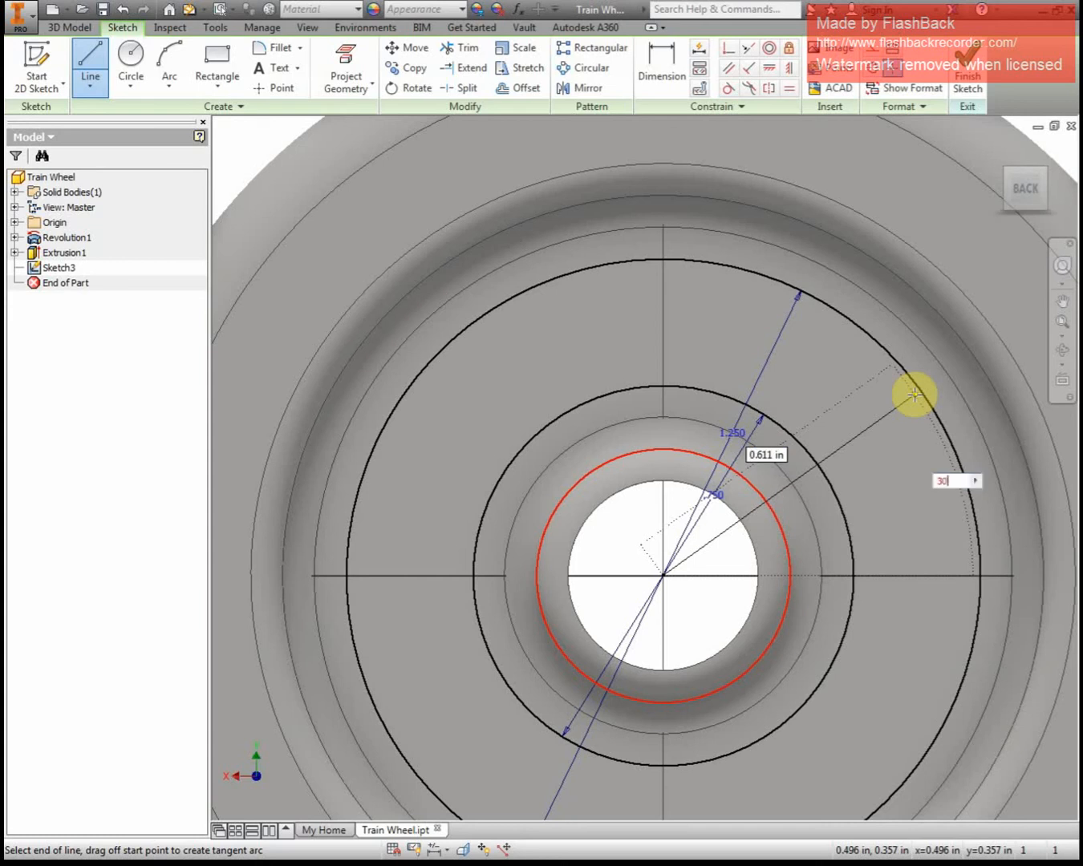
key(Tab)
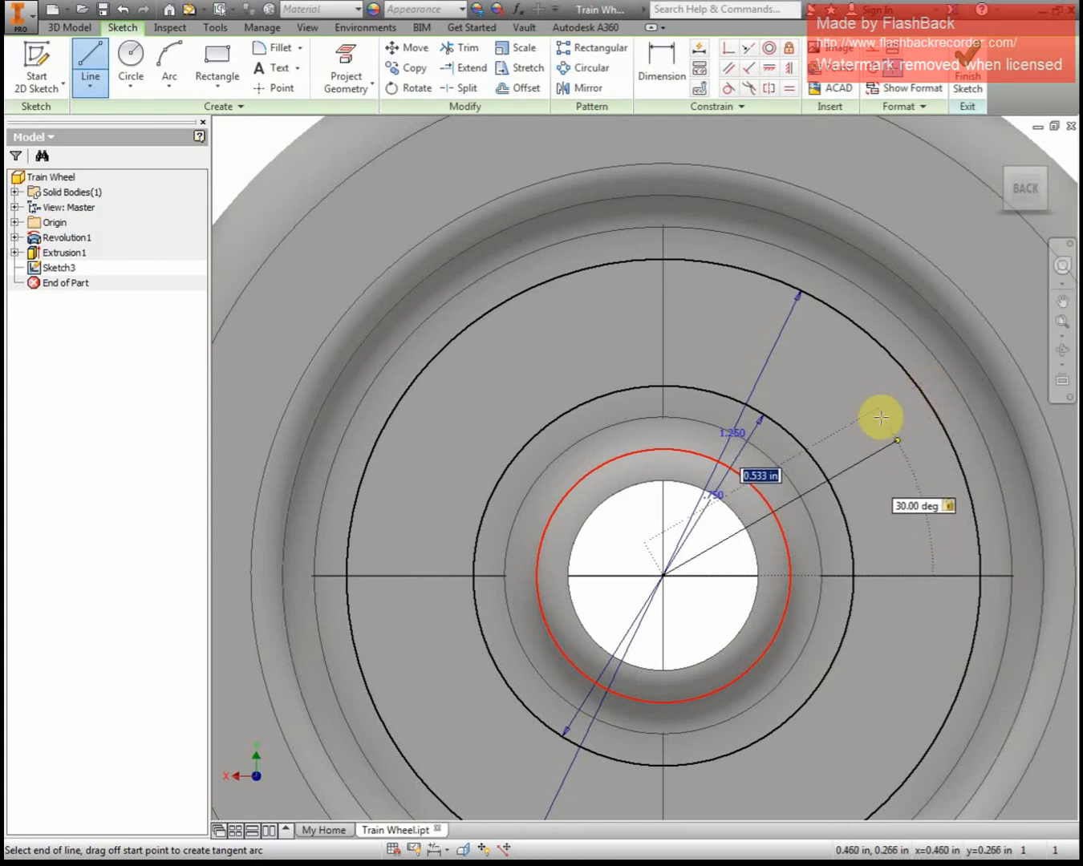
click(935, 415)
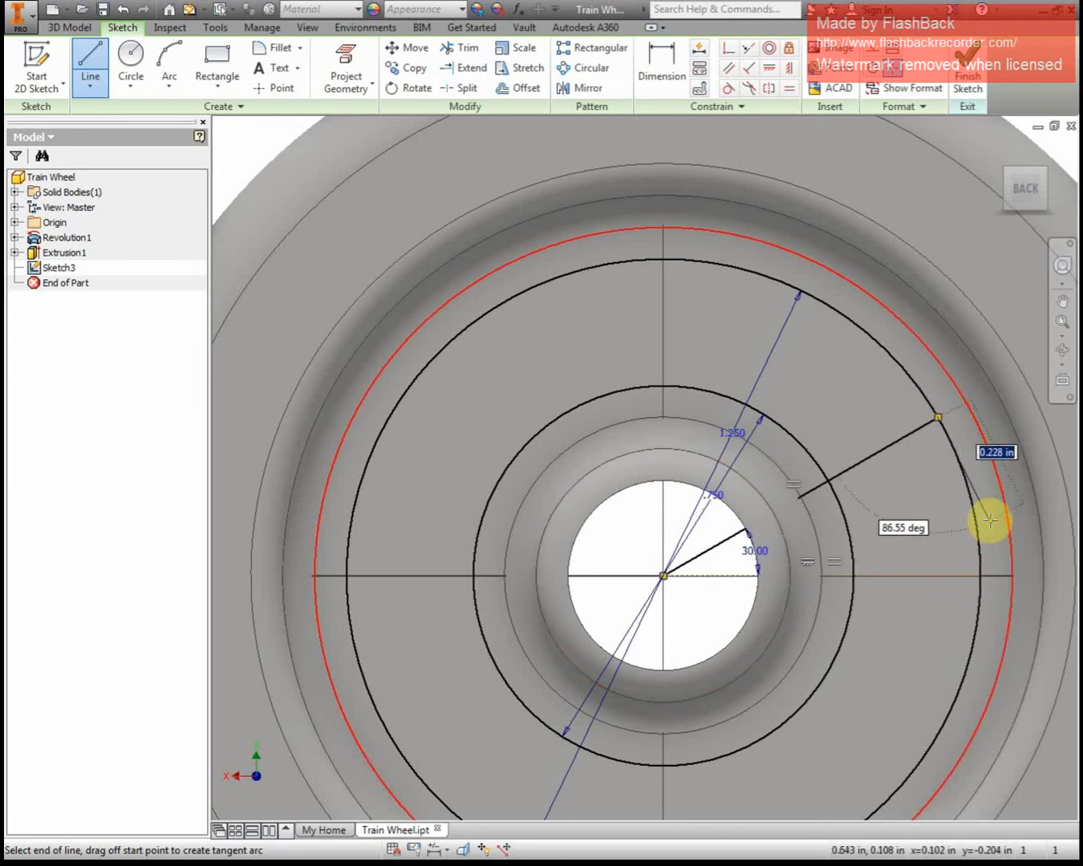
key(Escape)
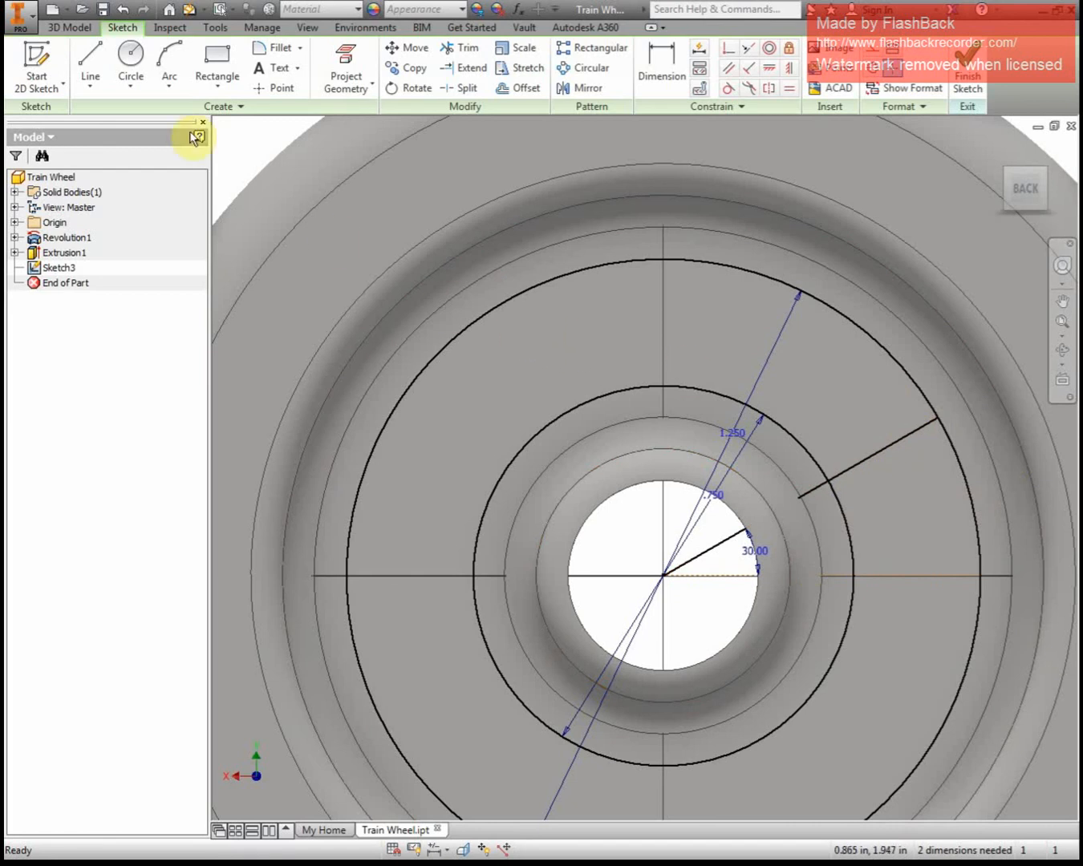
Sketch a horizontal line from the wheel centre to the outer sketch circle below the 30-degree line, and finish the sketch
click(92, 63)
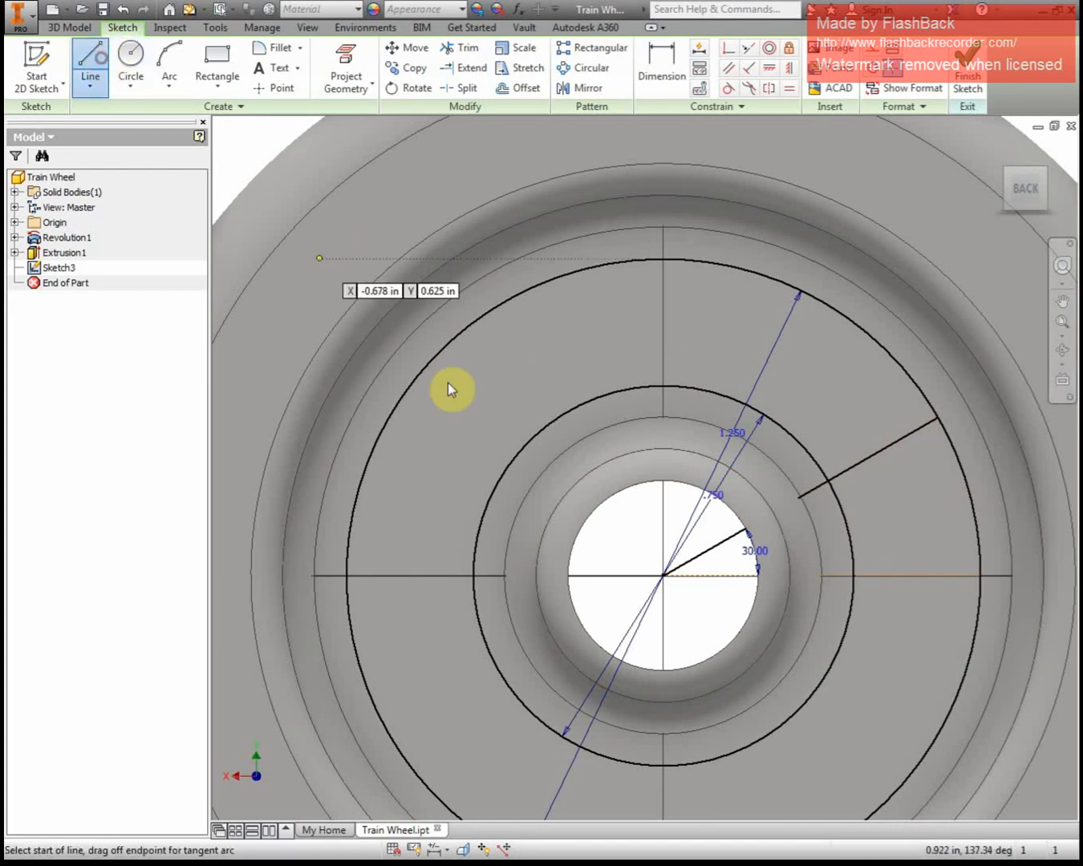
click(665, 574)
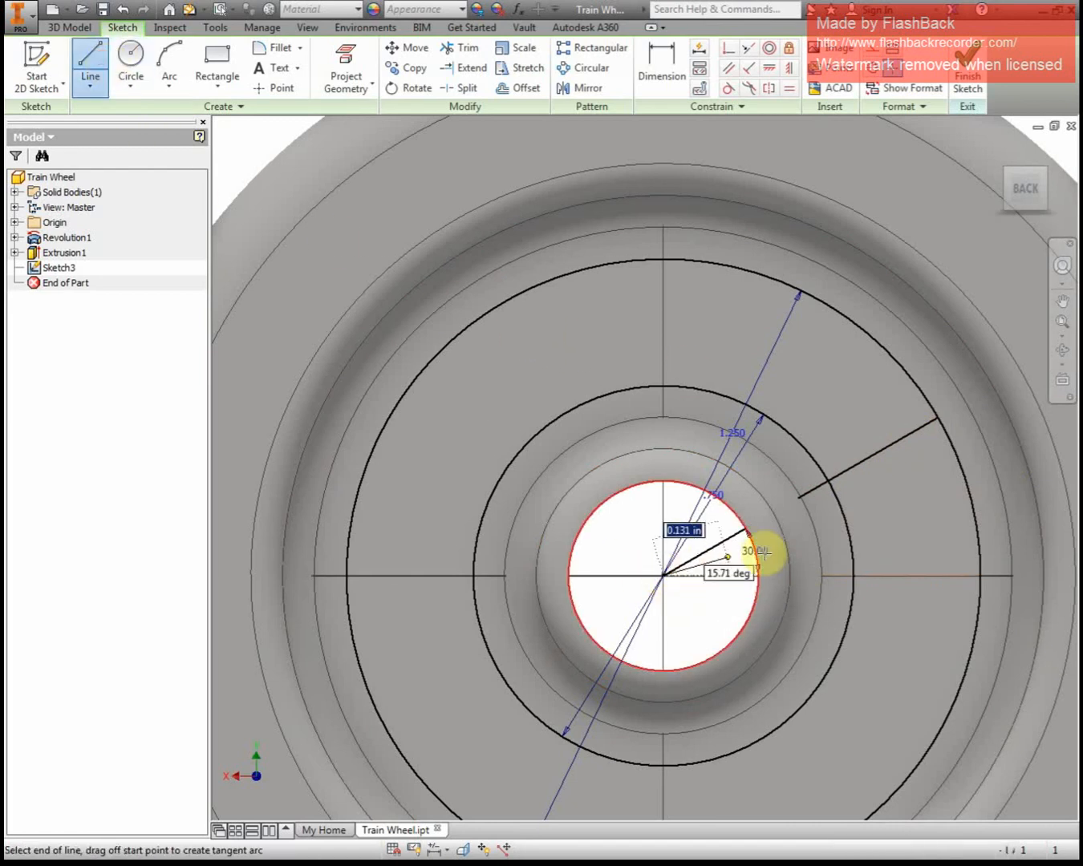
double_click(979, 575)
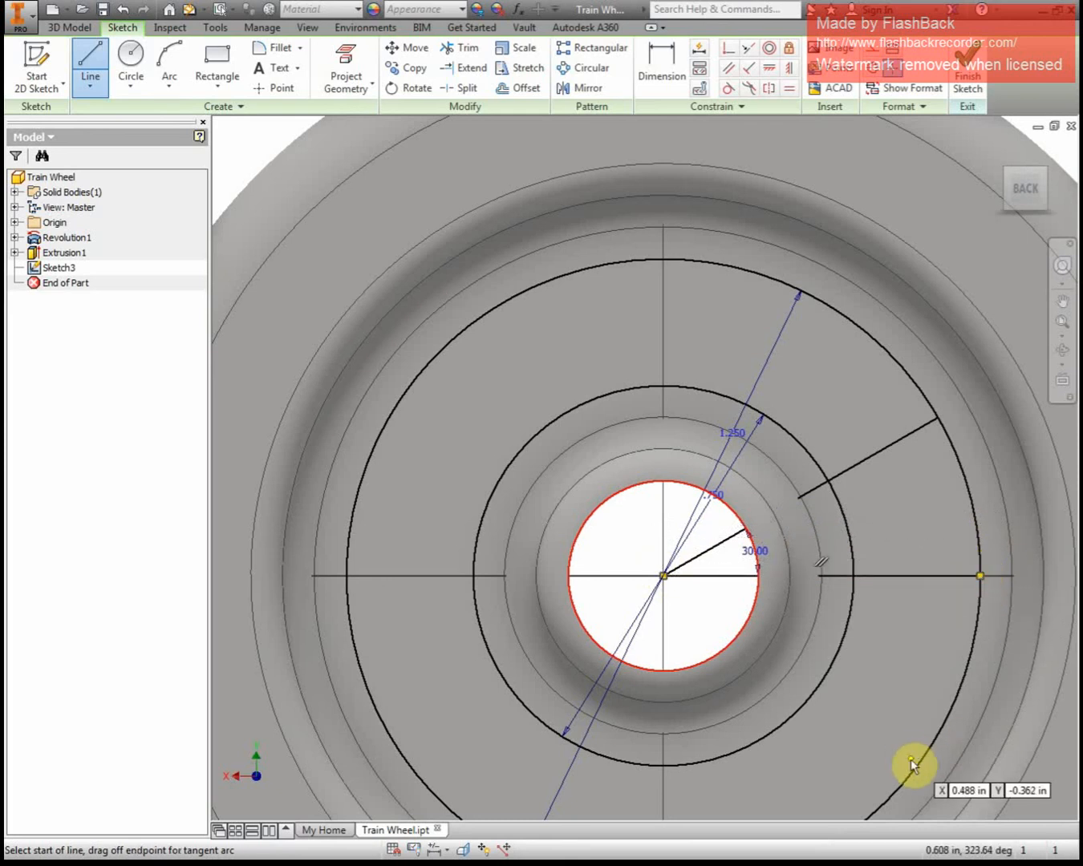
key(Escape)
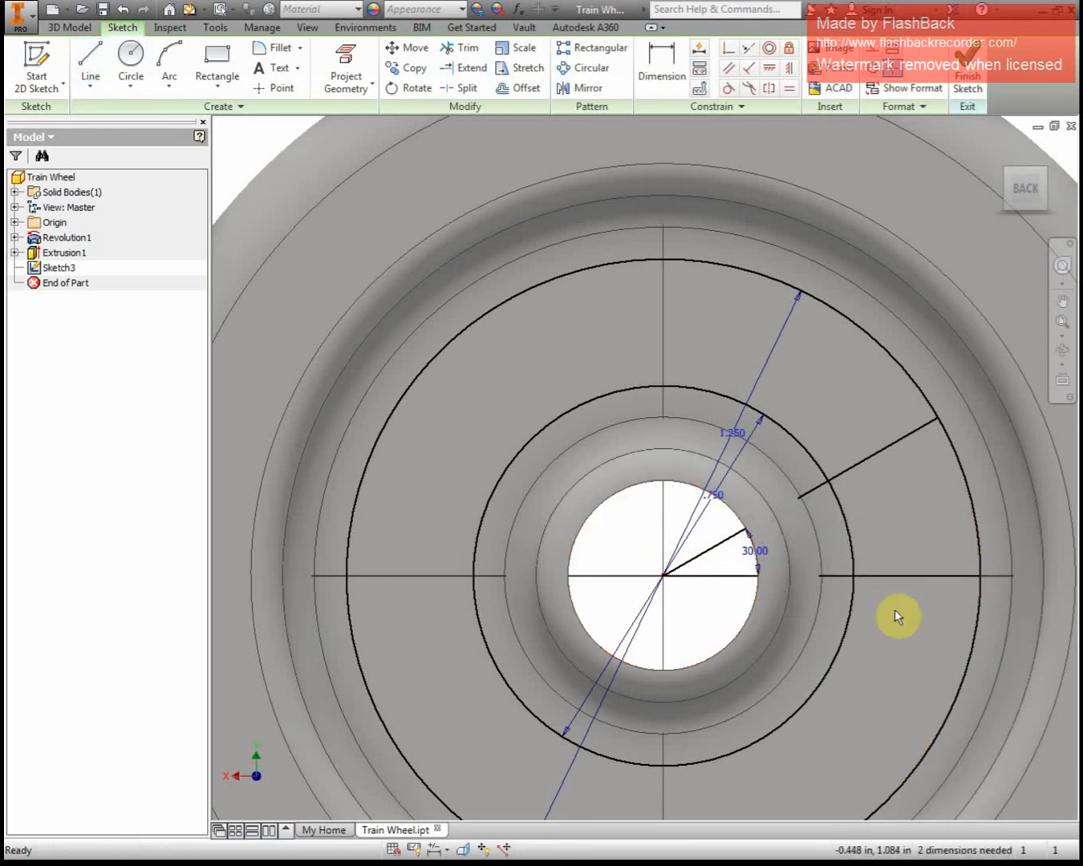
click(982, 84)
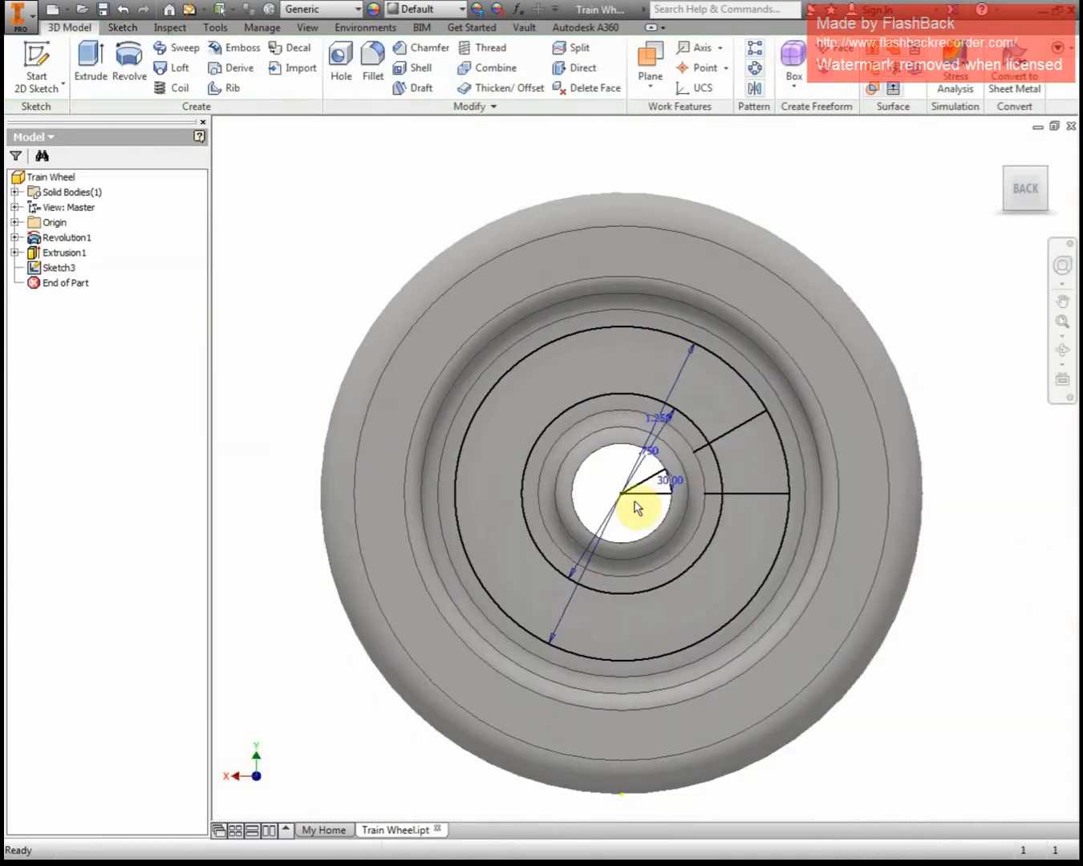
scroll(708, 479, up, 5)
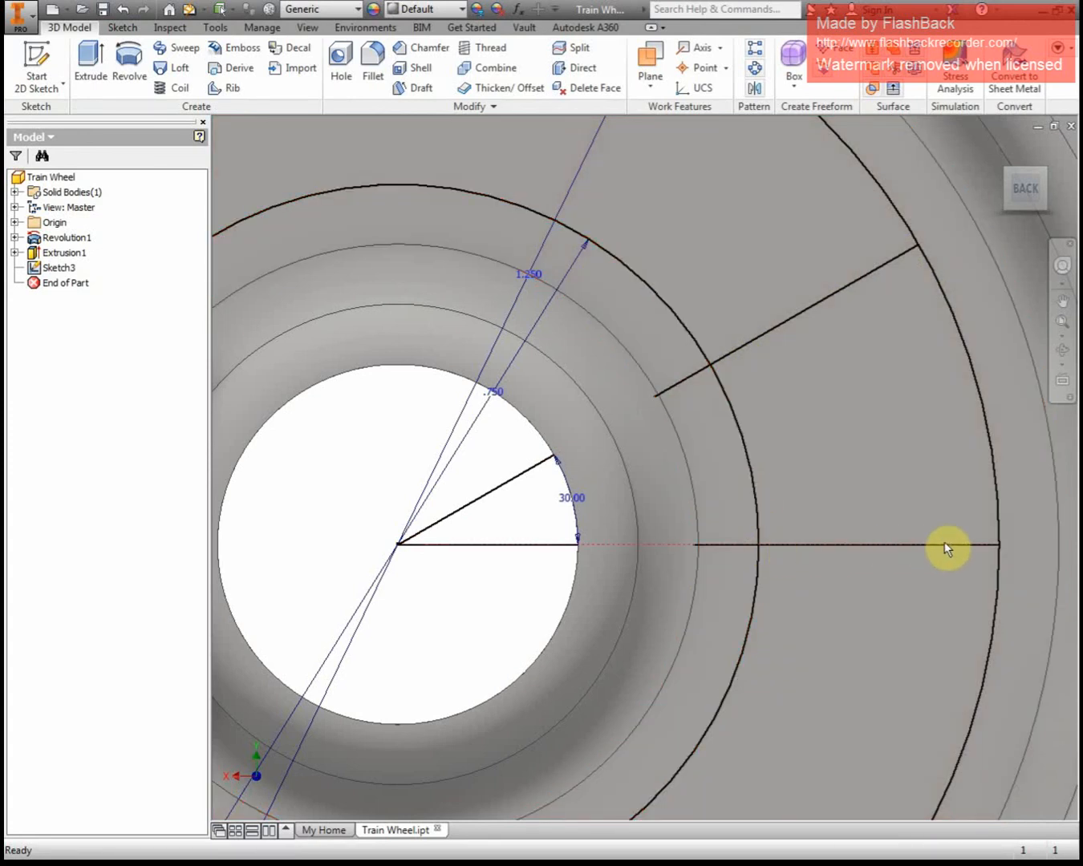
scroll(932, 367, down, 2)
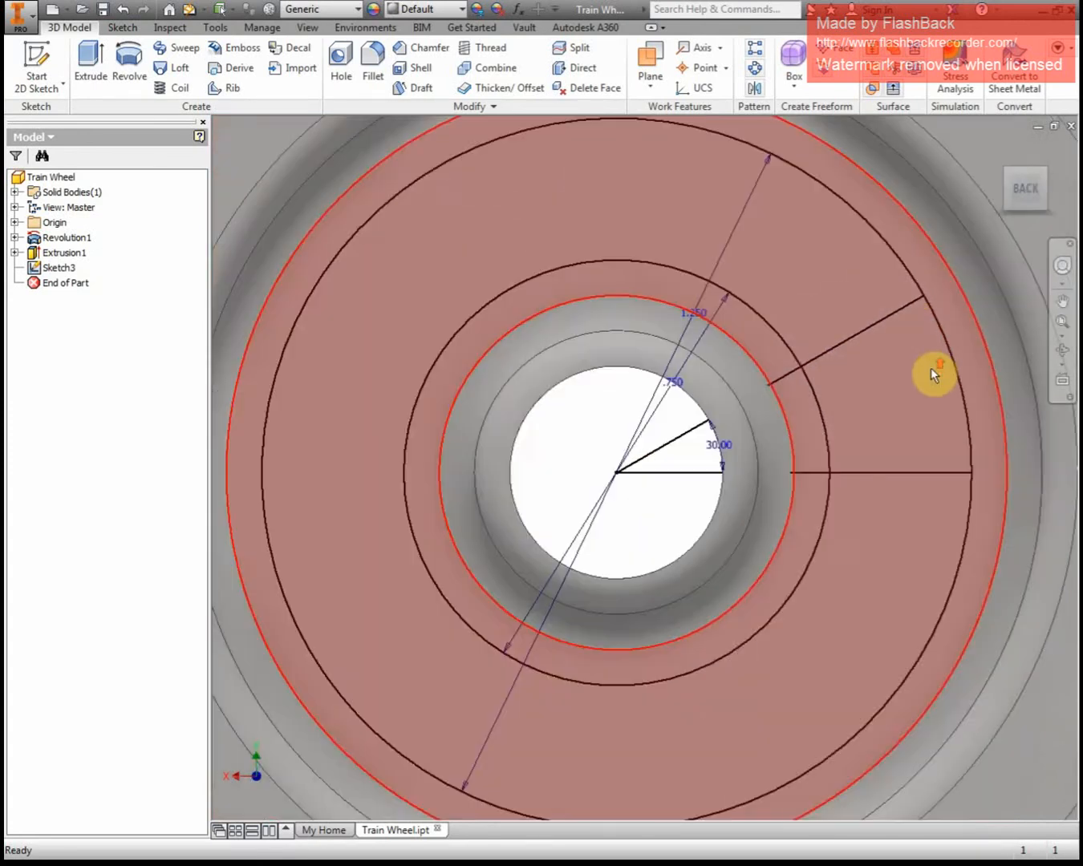
scroll(930, 368, down, 2)
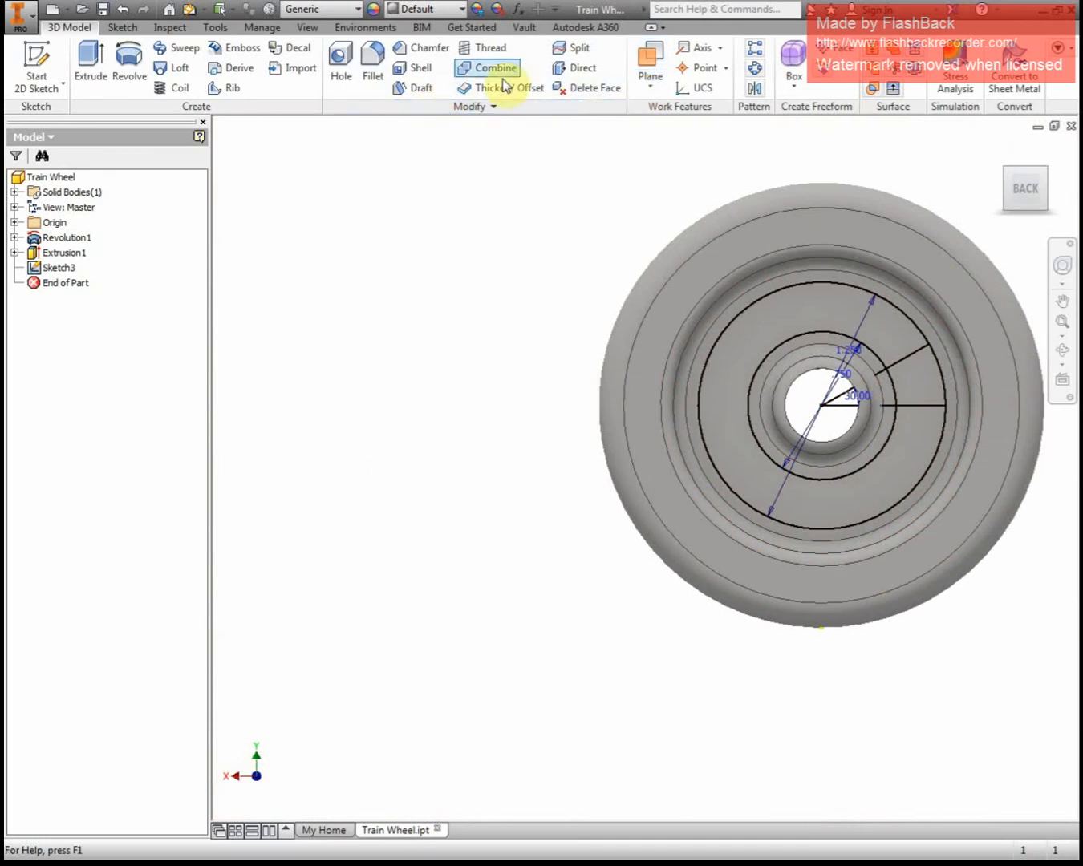
Reopen the window sketch and trim both circles and both lines to leave only the closed 30-degree window profile
double_click(60, 270)
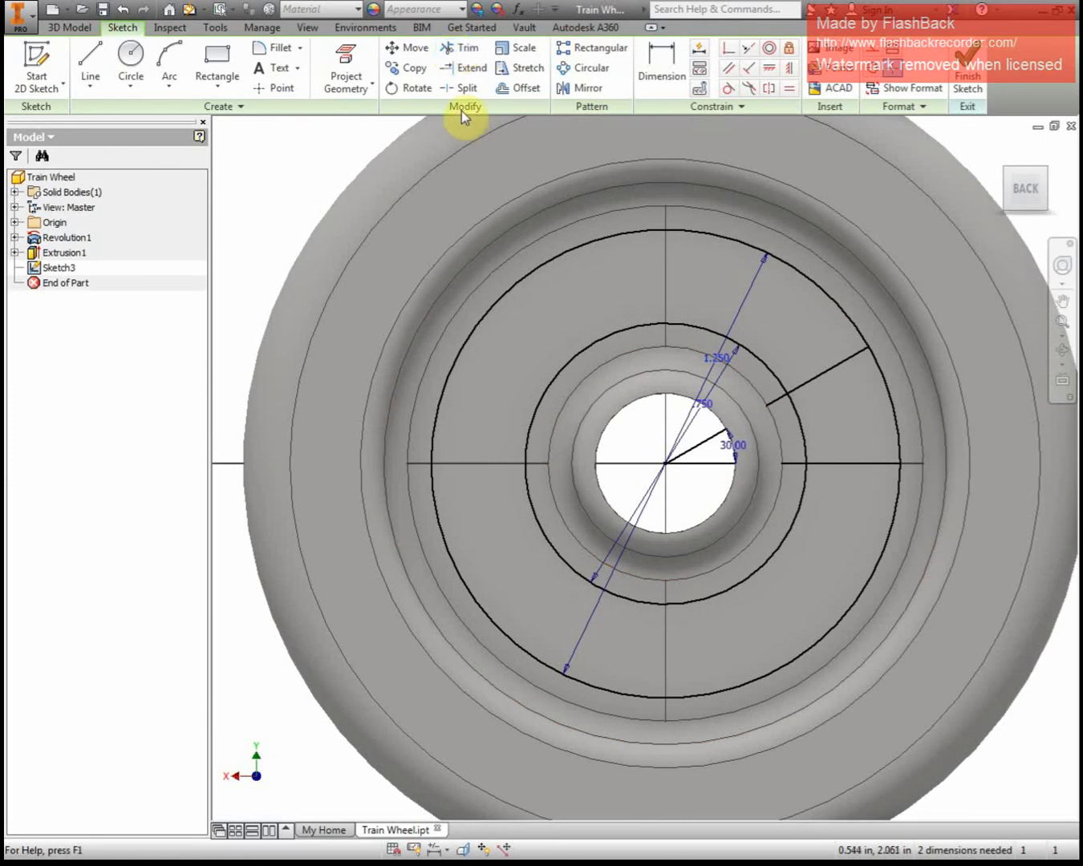
click(466, 51)
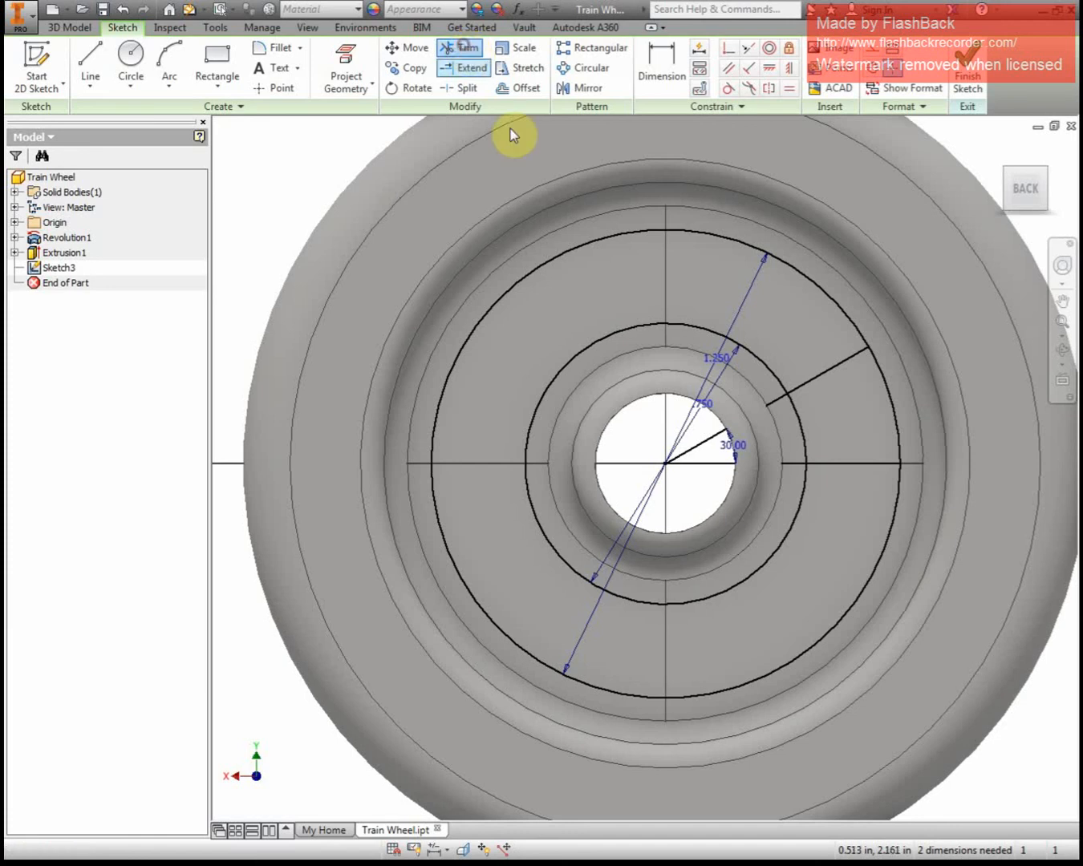
click(714, 234)
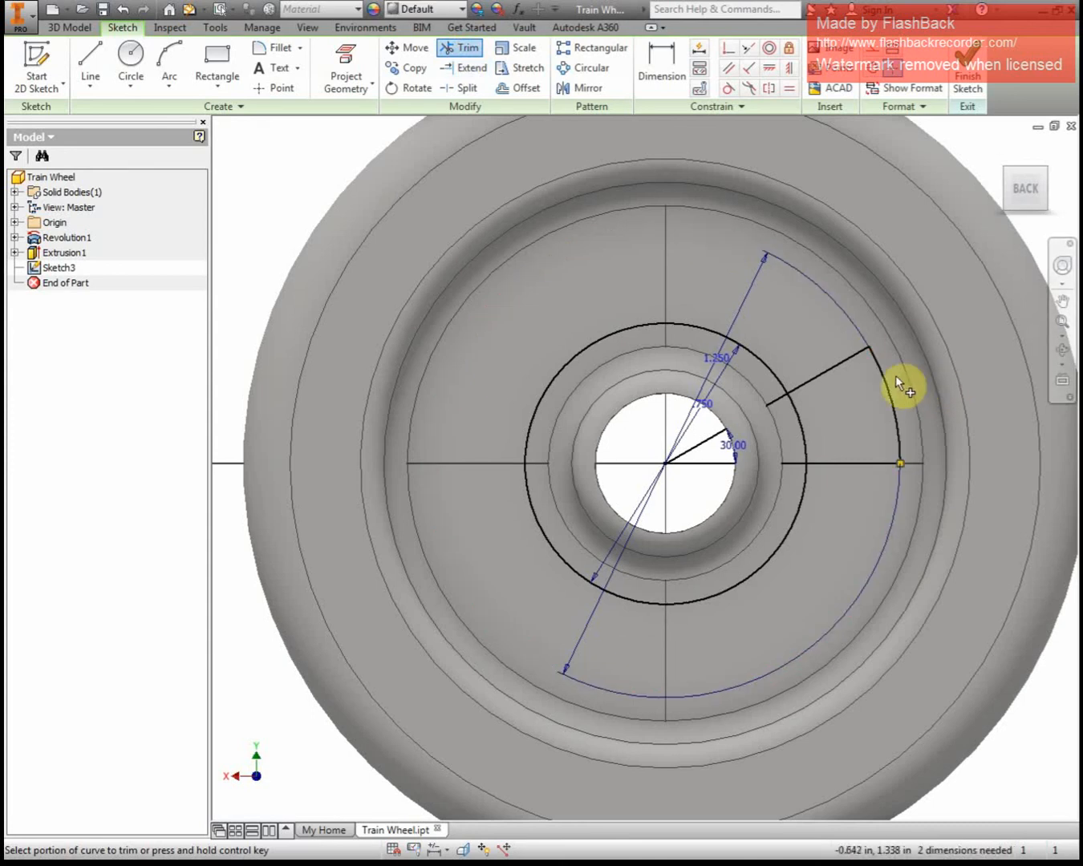
click(797, 518)
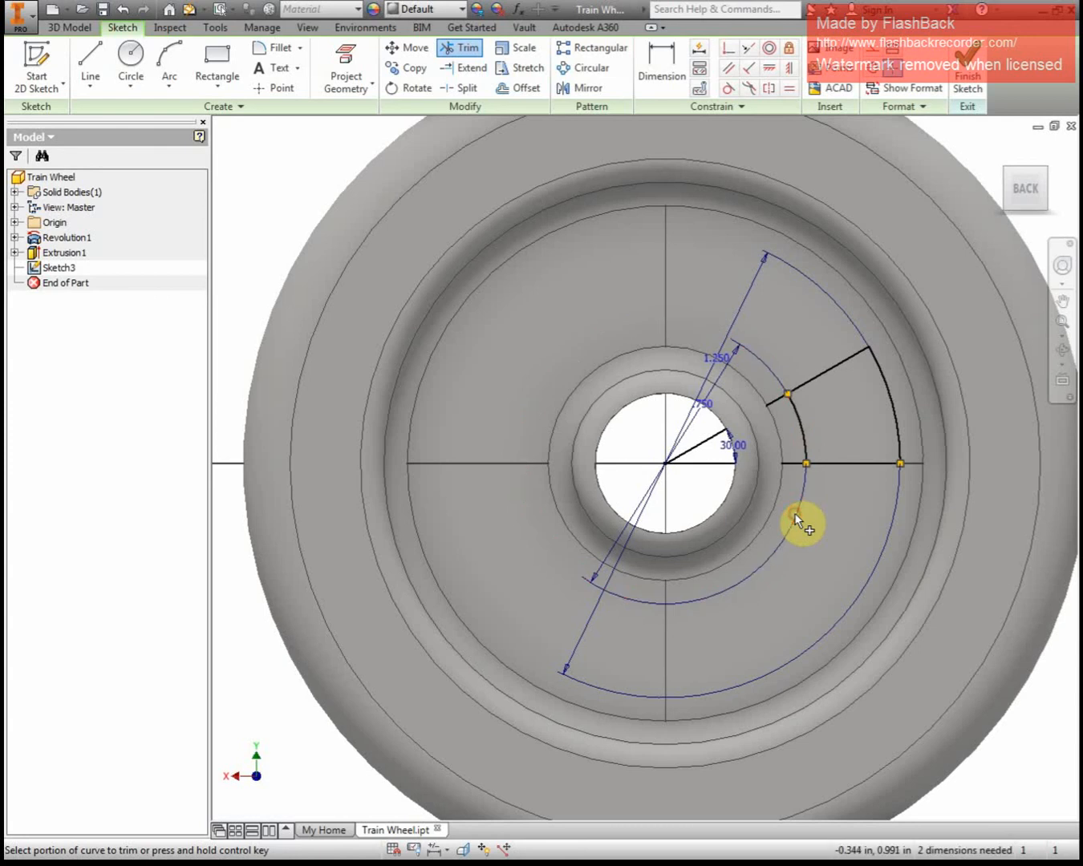
click(776, 464)
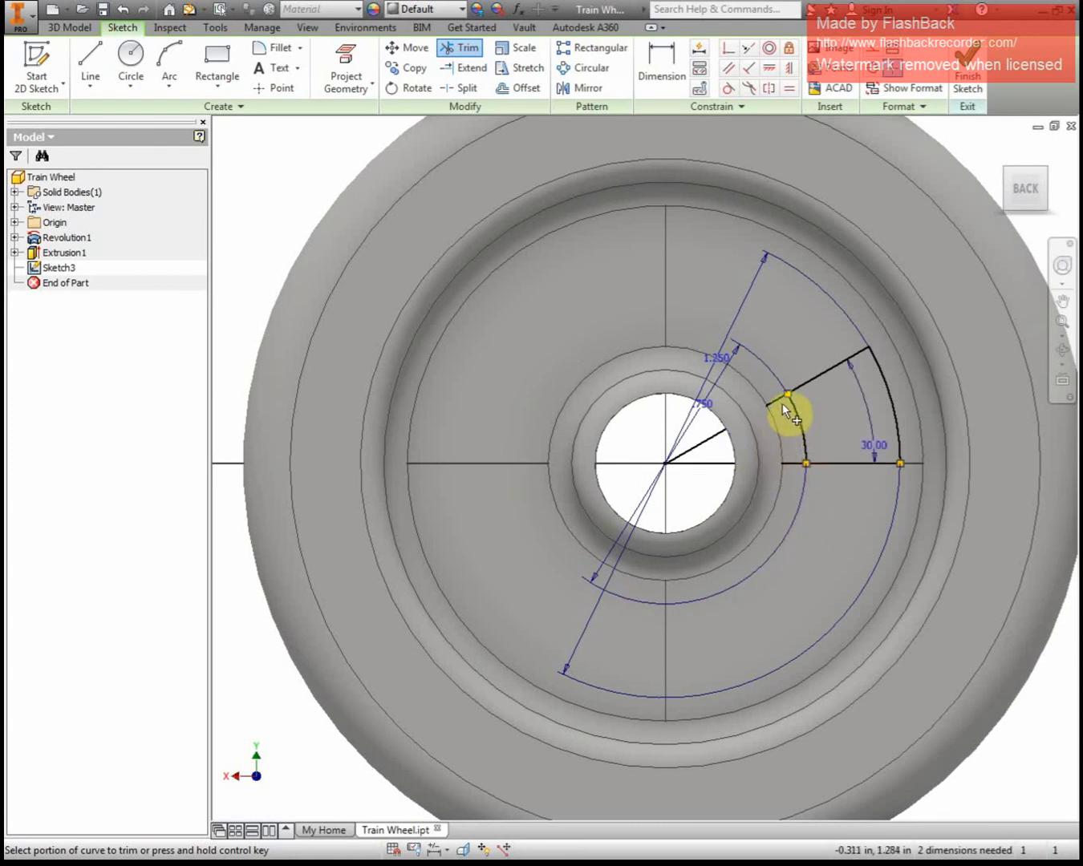
click(783, 406)
click(692, 464)
key(Escape)
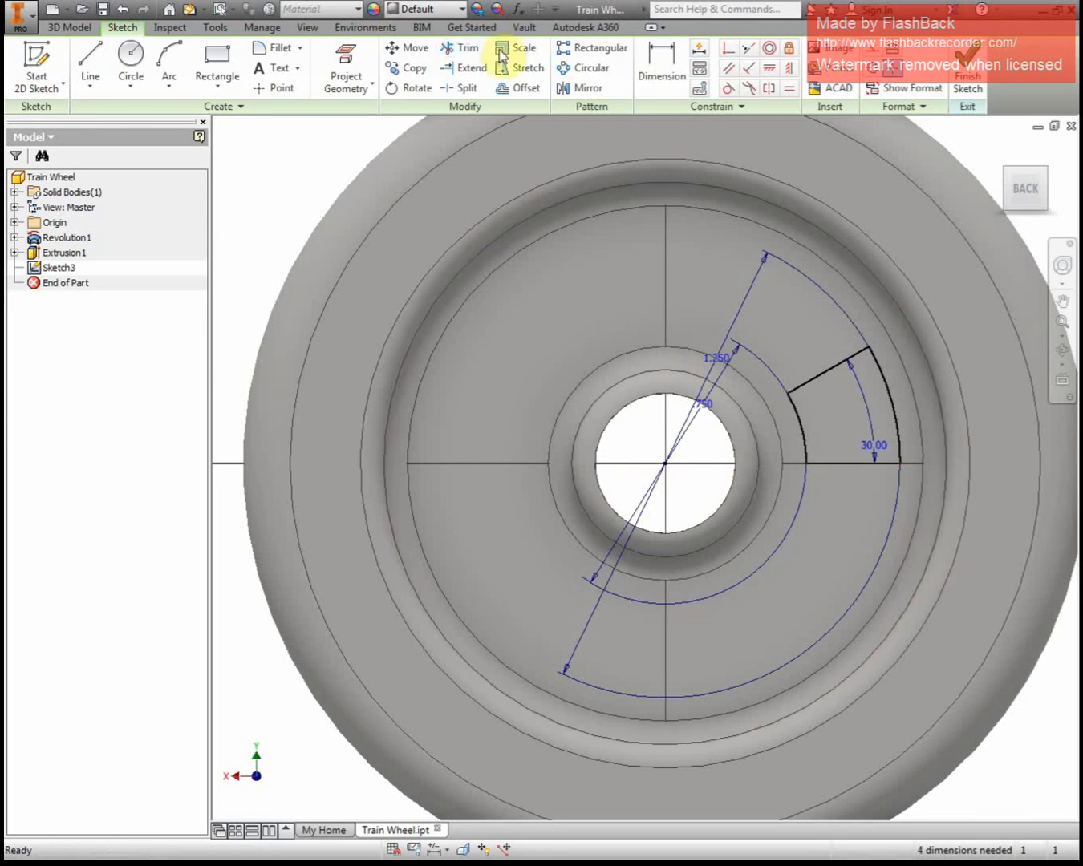
Extrude the window profile as a cut through the wheel with the extents set to All
click(64, 29)
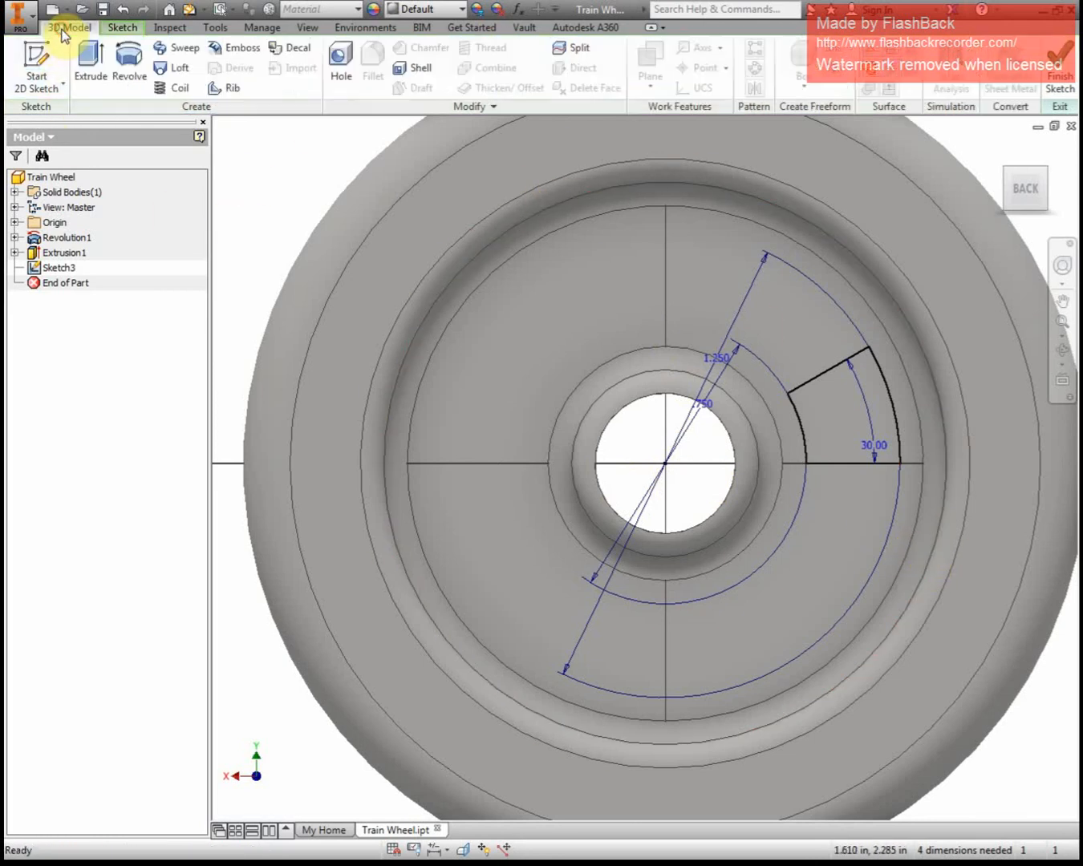
click(86, 67)
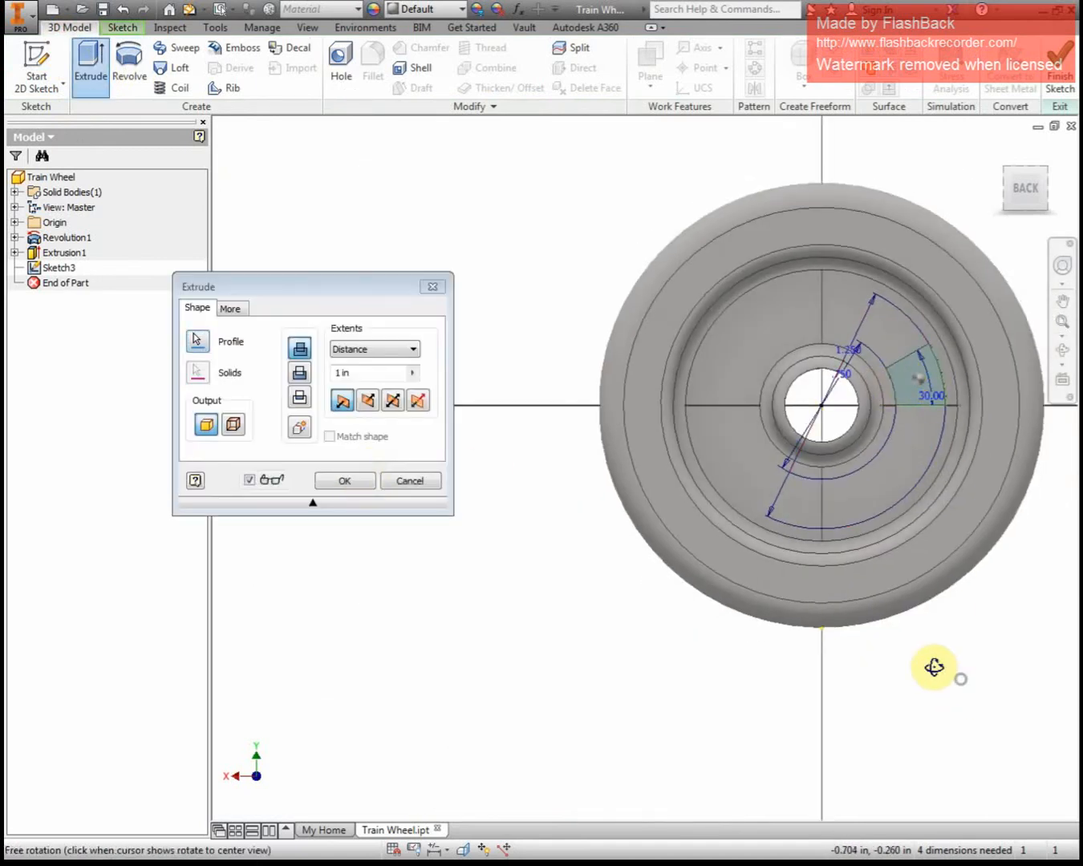
shift+middle_drag(934, 667, 908, 669)
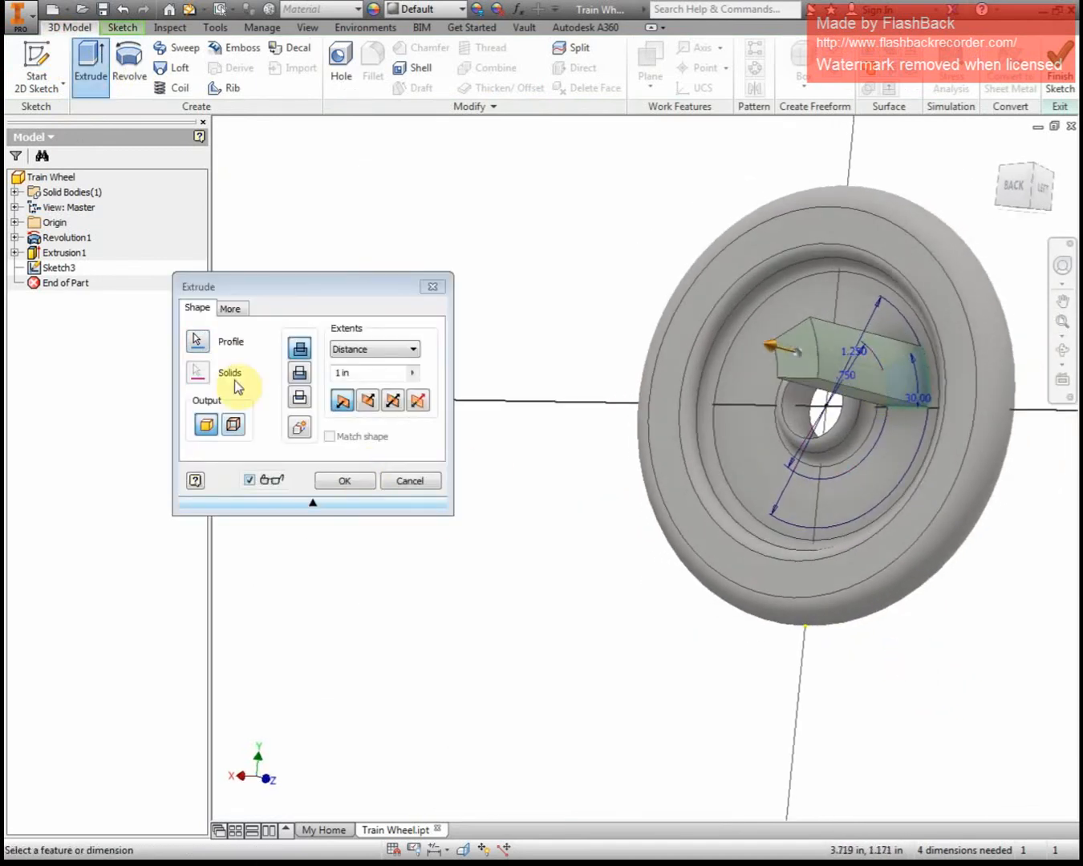
click(300, 373)
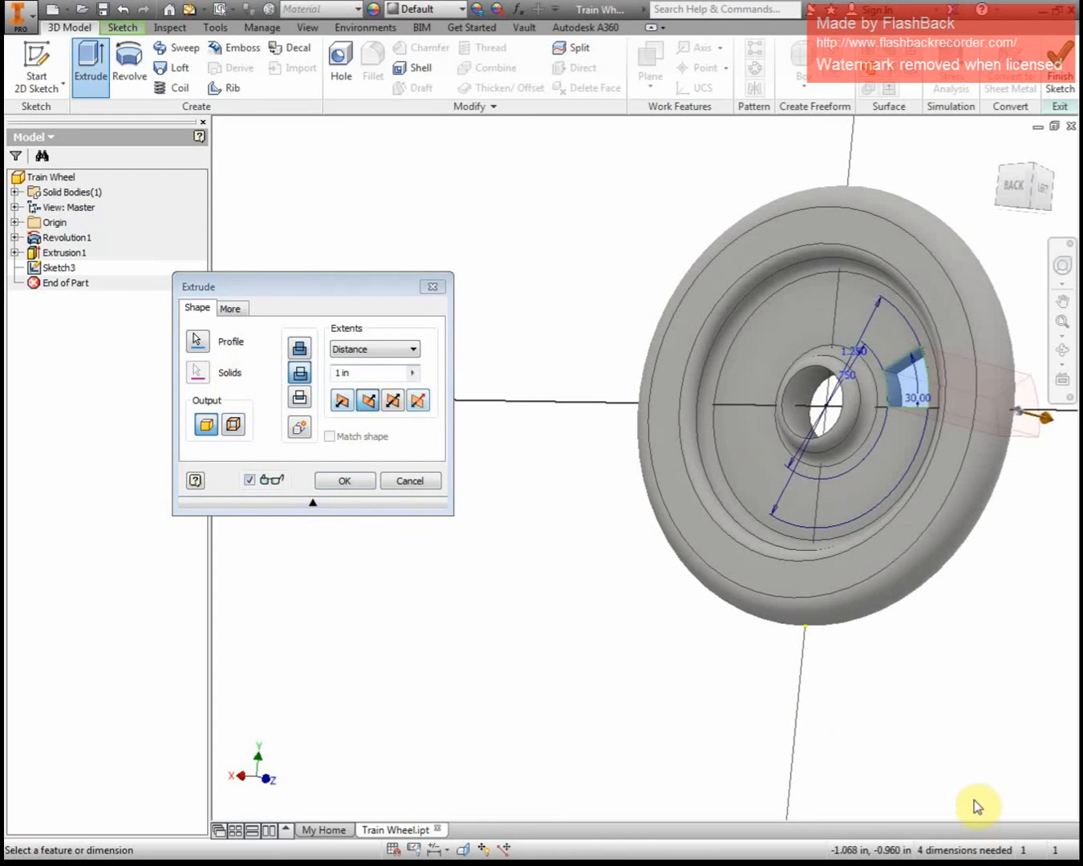
middle_drag(827, 796, 688, 796)
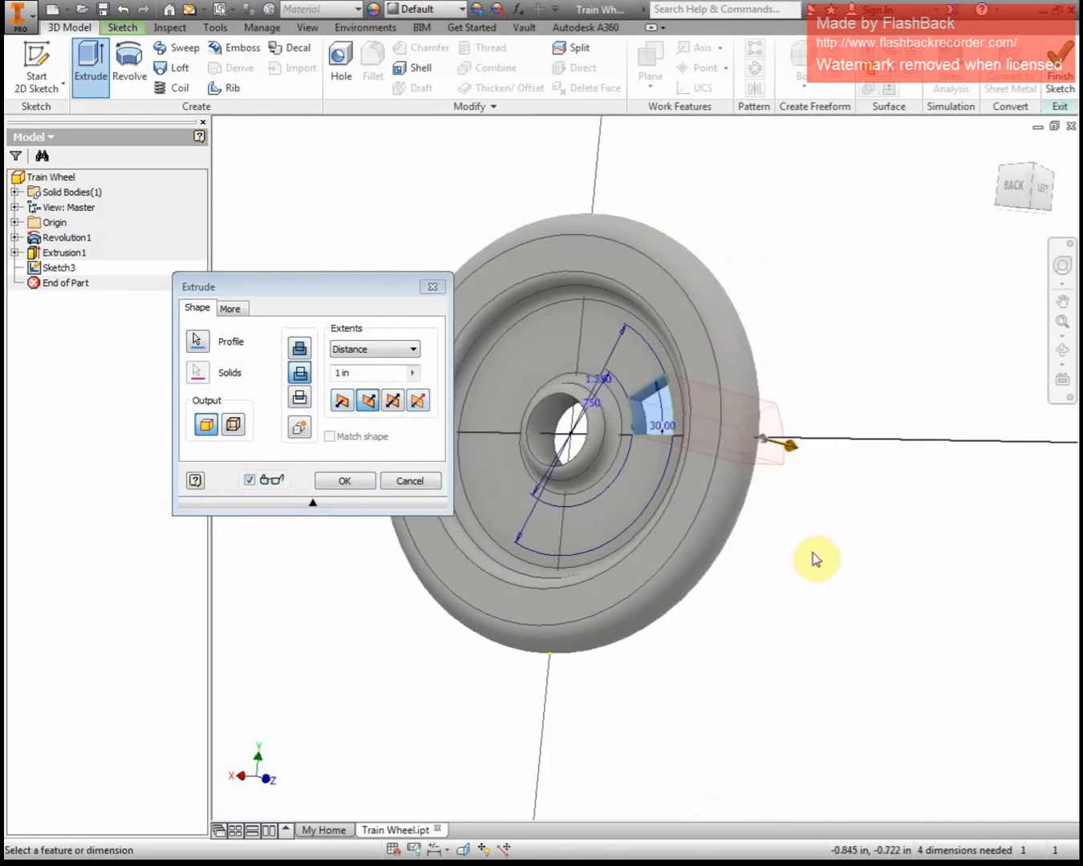
shift+middle_drag(815, 559, 750, 571)
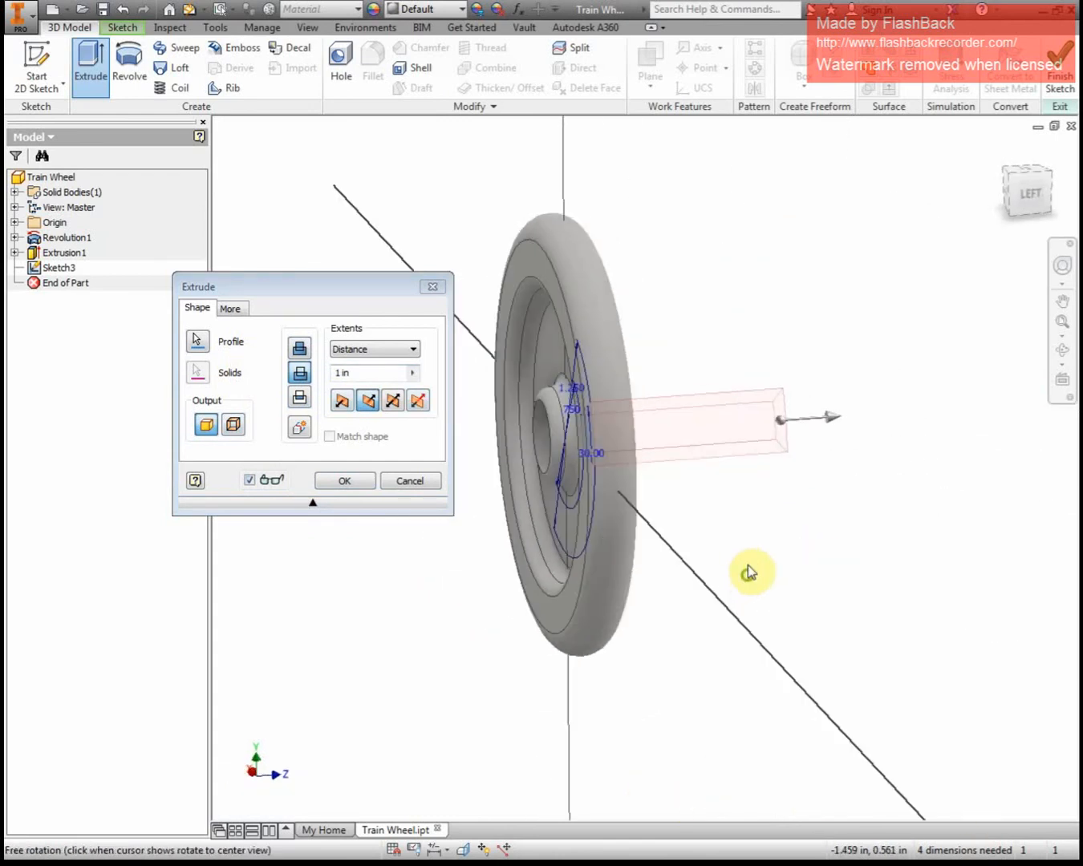
click(384, 349)
click(351, 408)
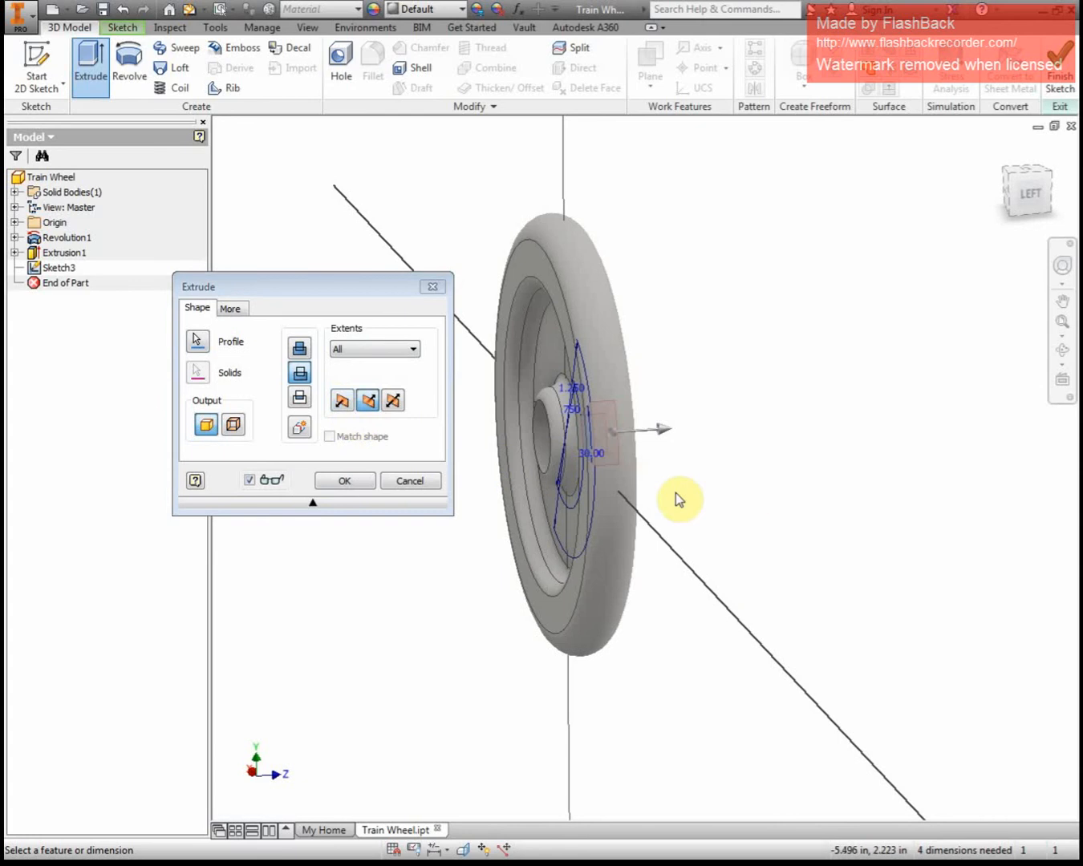
click(345, 482)
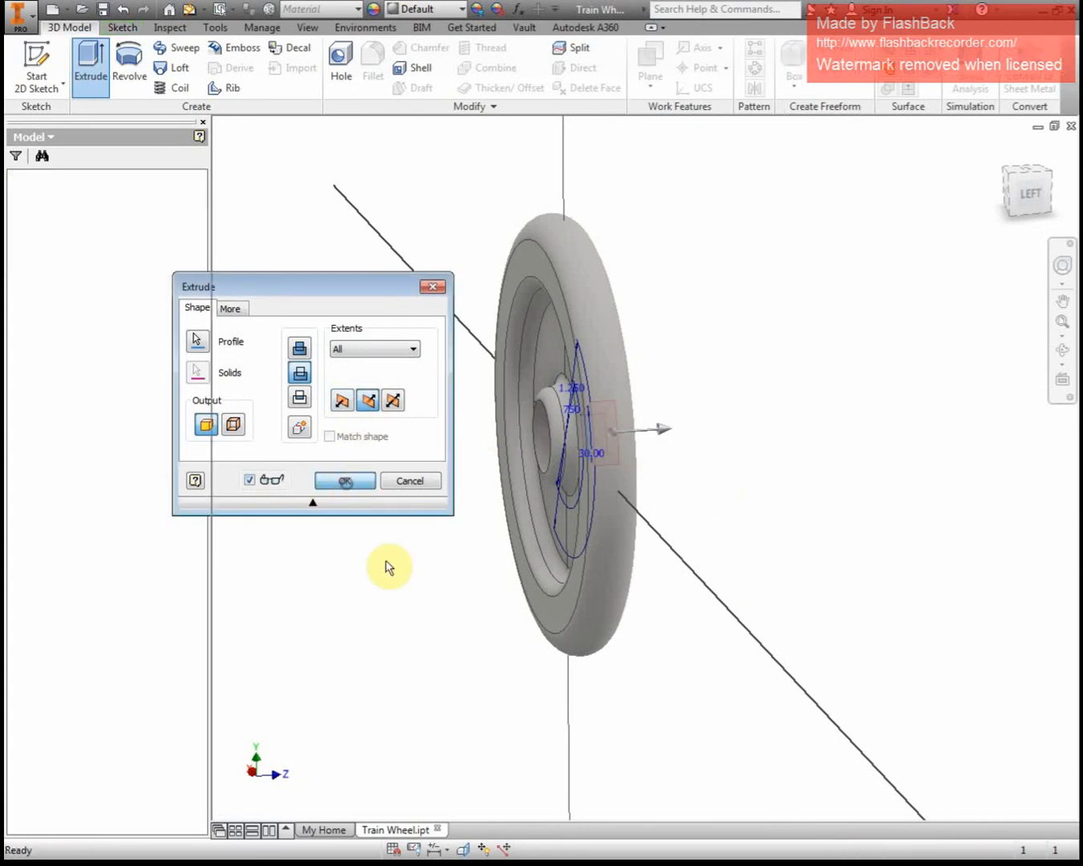
View the window cutout from the back, open its sketch for review and finish the sketch
click(1001, 152)
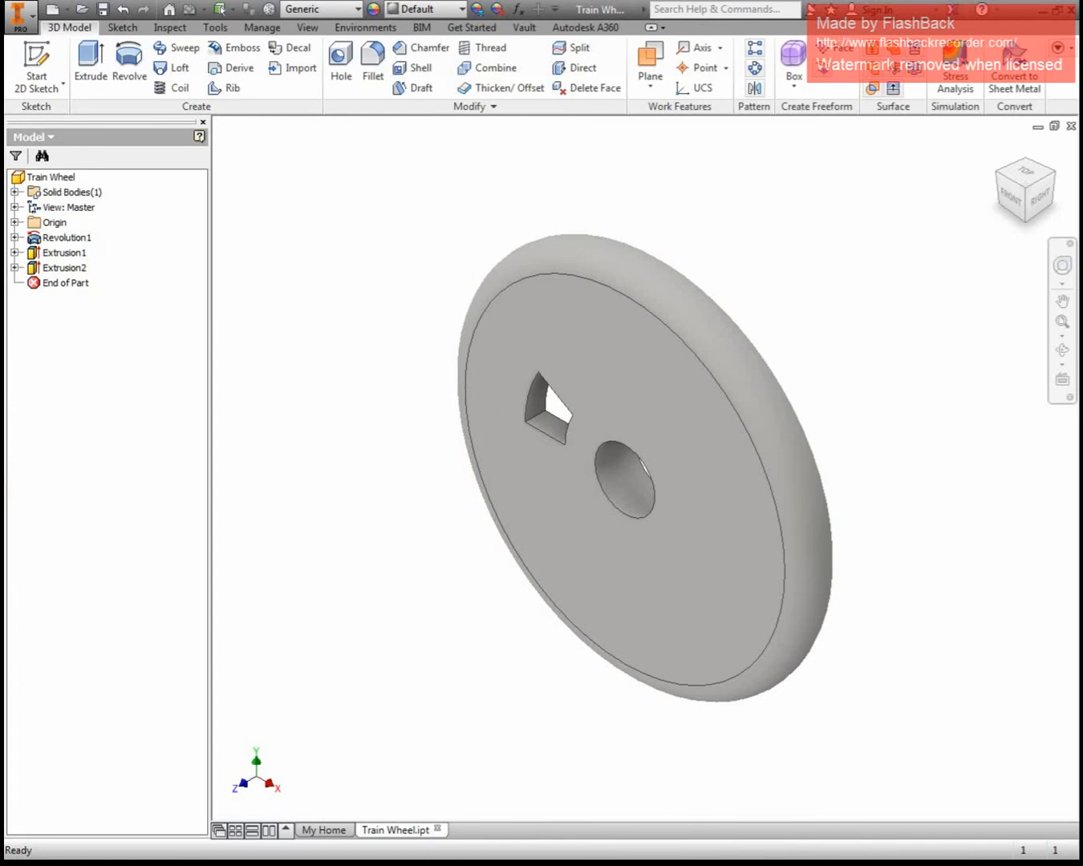
click(1064, 181)
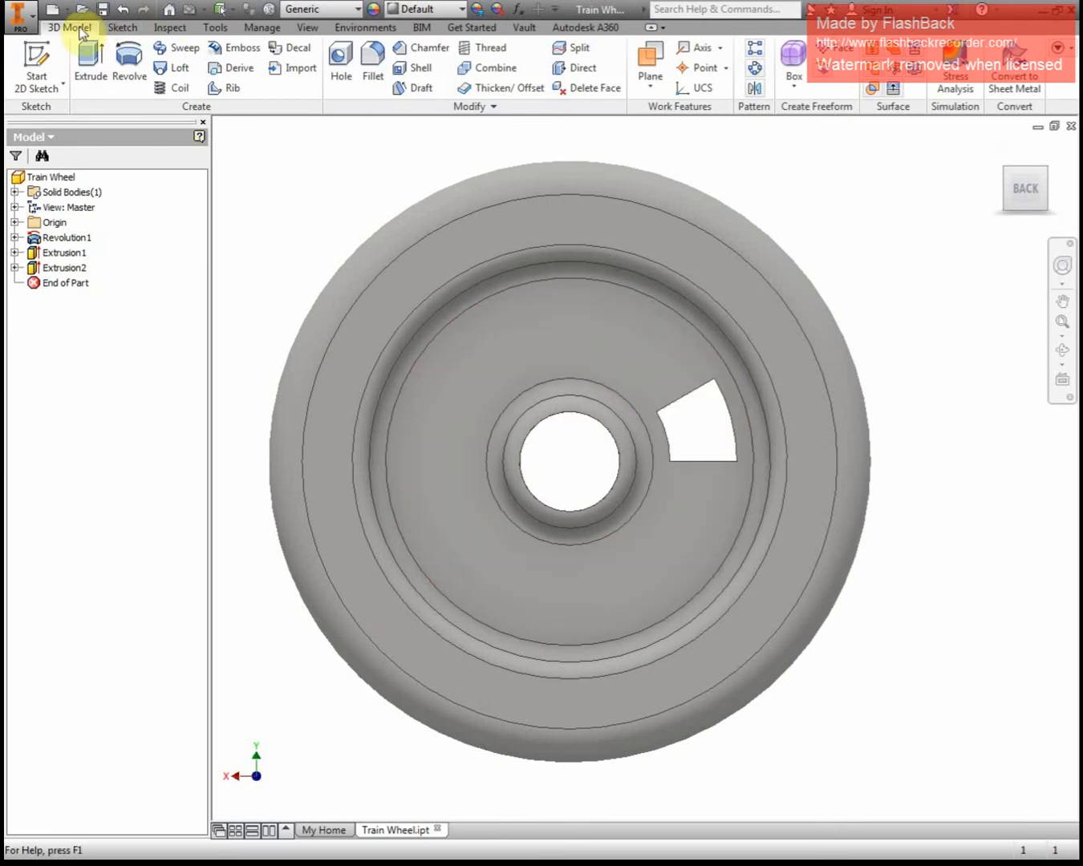
click(66, 268)
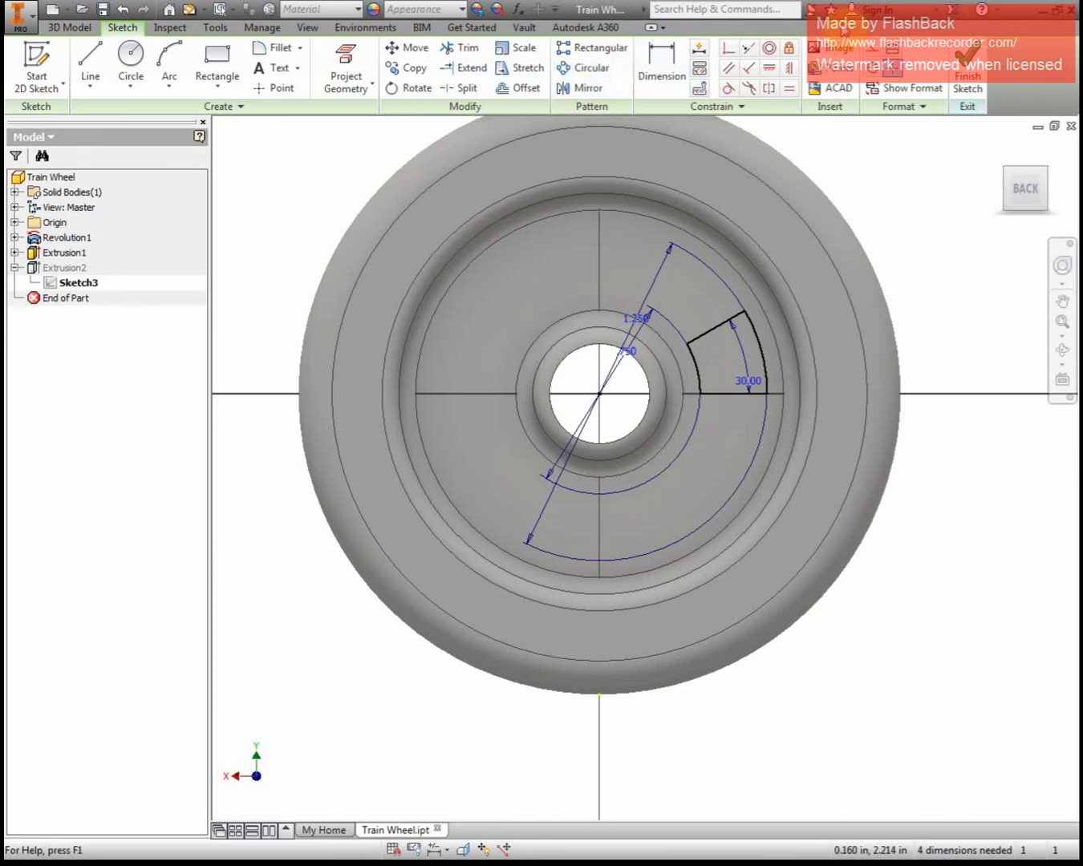
click(967, 74)
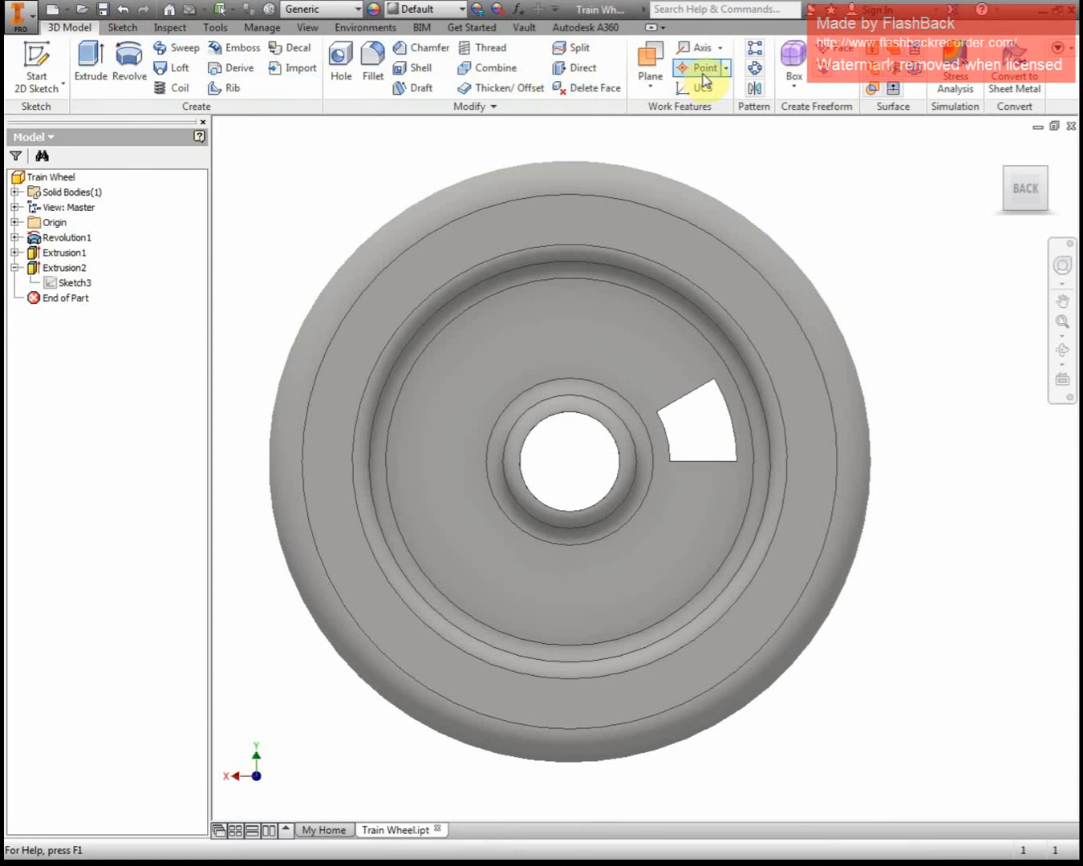
Create a circular pattern of the window cutout with 6 occurrences over 360 deg around the wheel's central axis
click(754, 74)
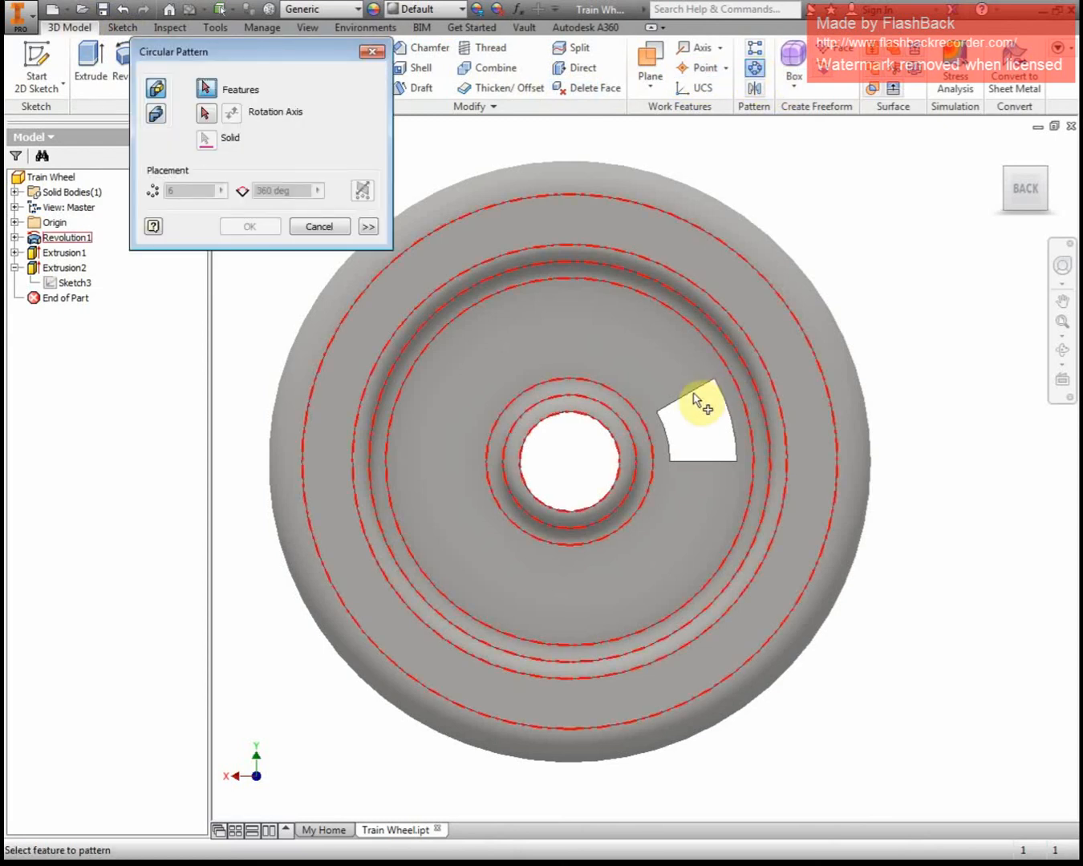
shift+middle_drag(697, 434, 697, 459)
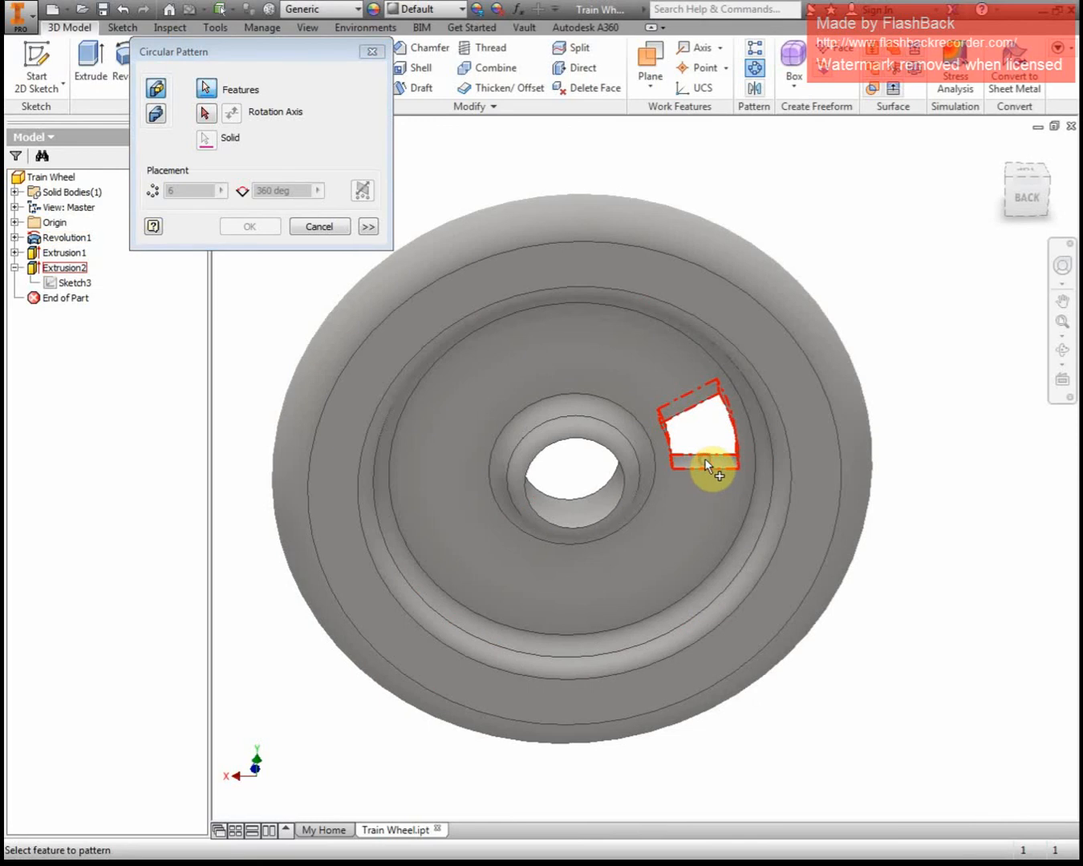
click(705, 458)
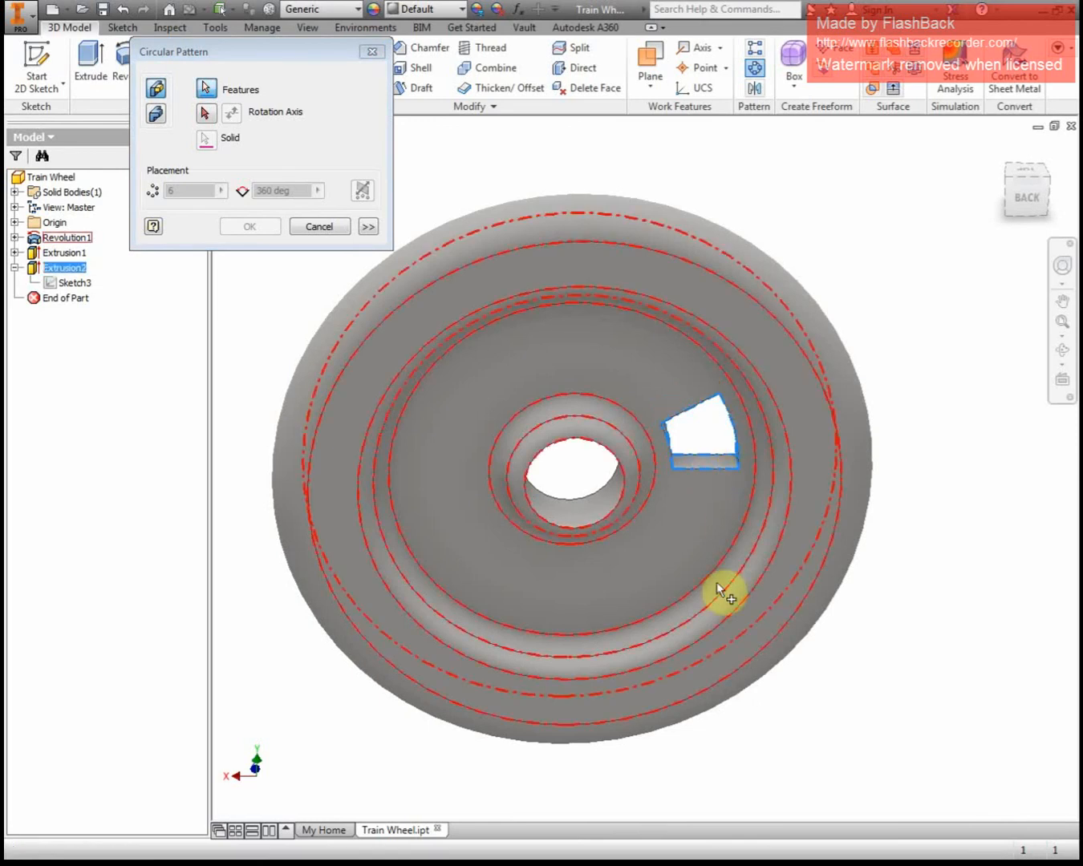
click(210, 117)
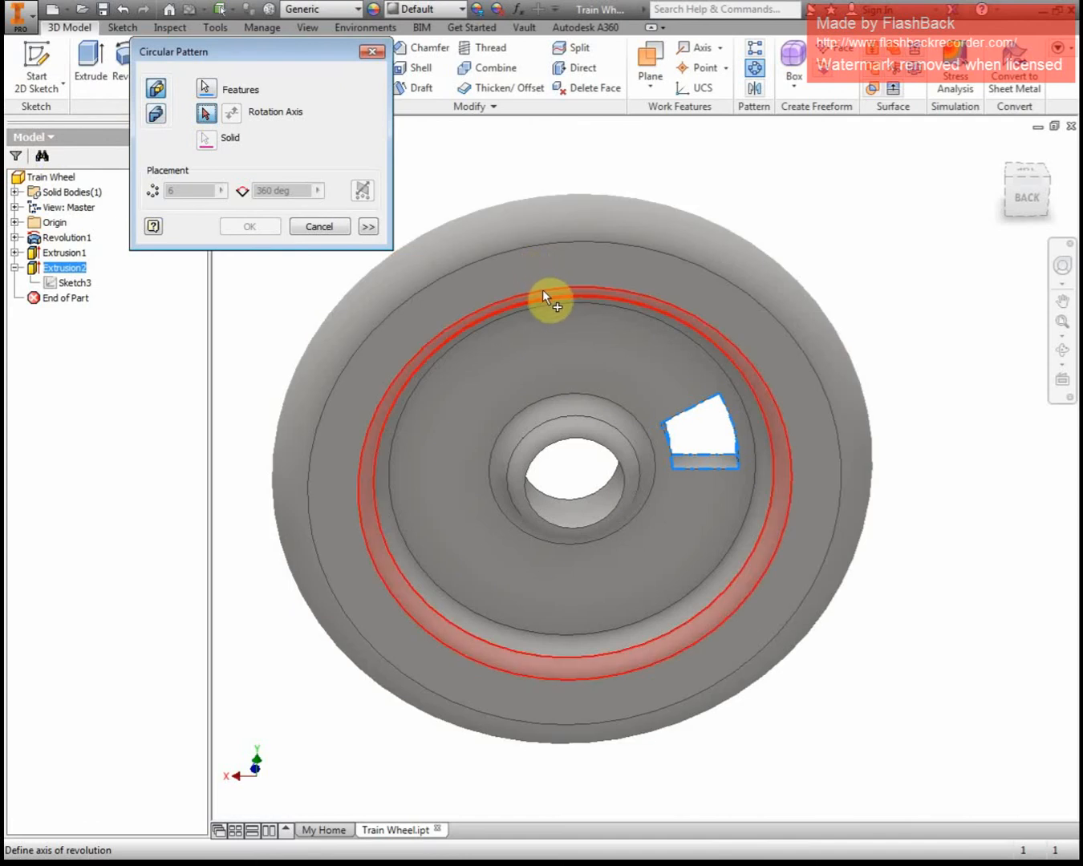
click(543, 291)
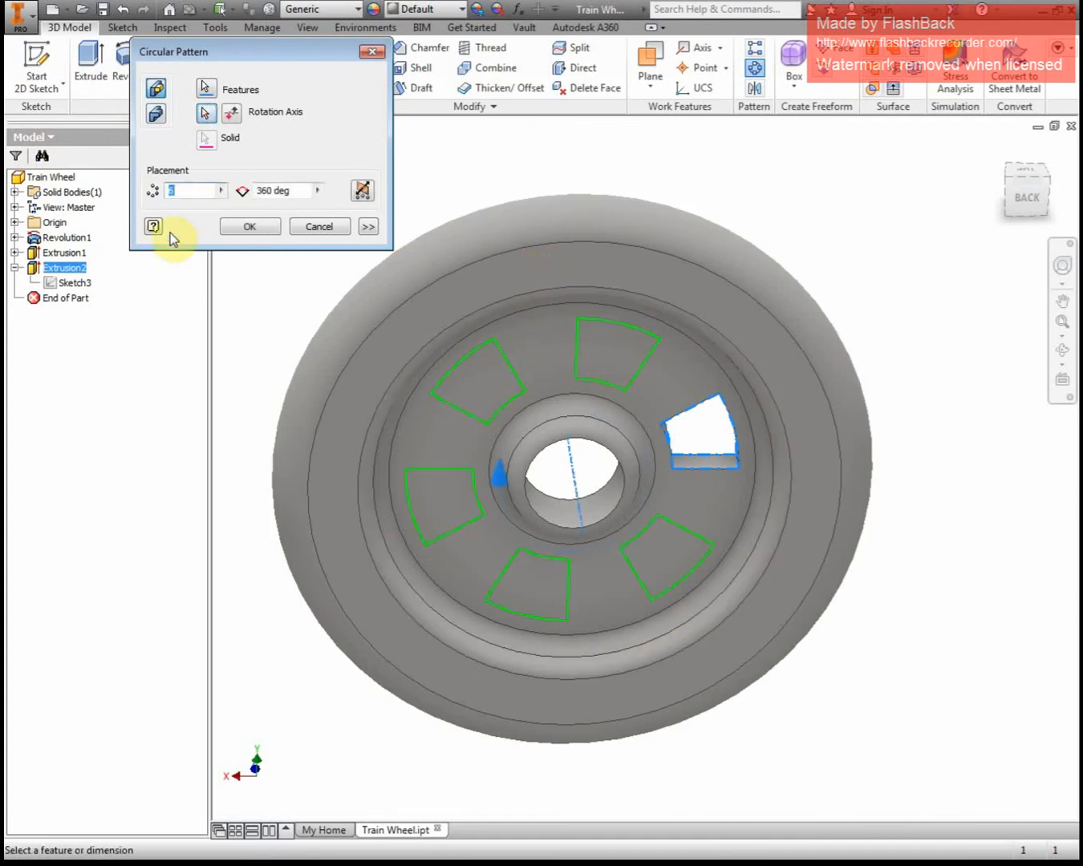
click(255, 227)
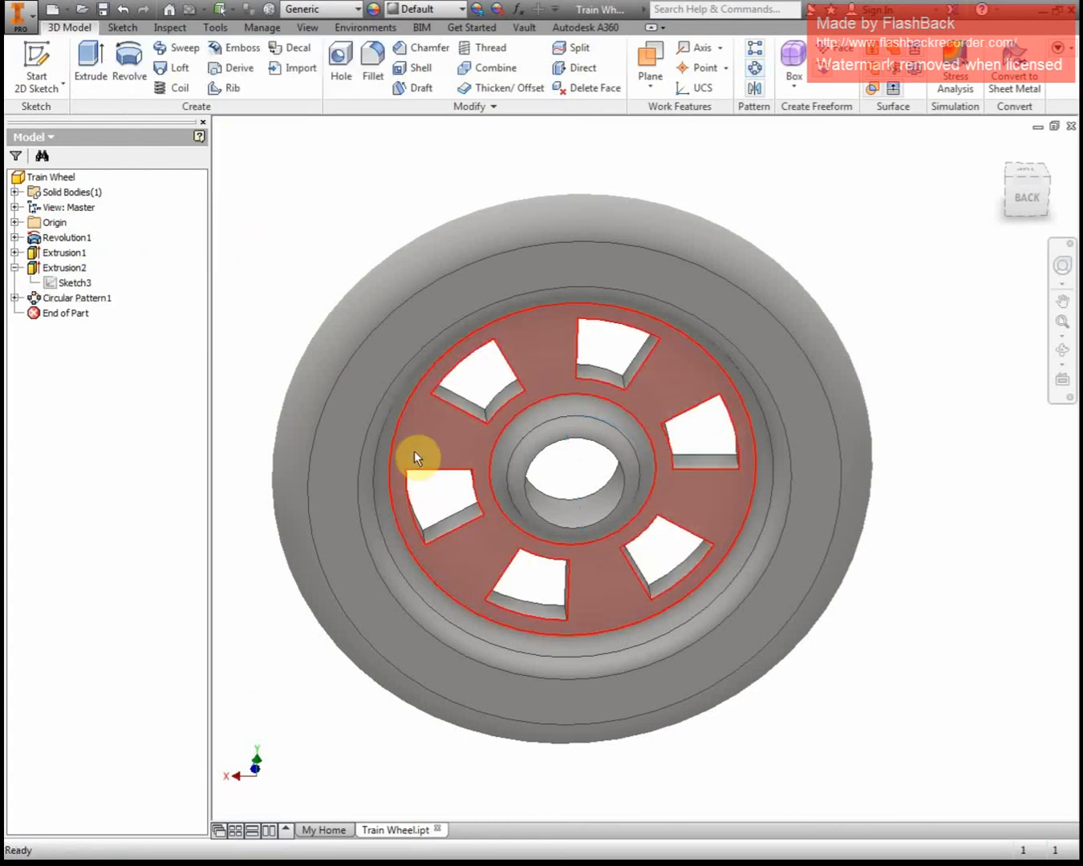
Compare the patterned windows with the Word drawing from the wheel's front, and inspect the cutouts from the back
click(1023, 198)
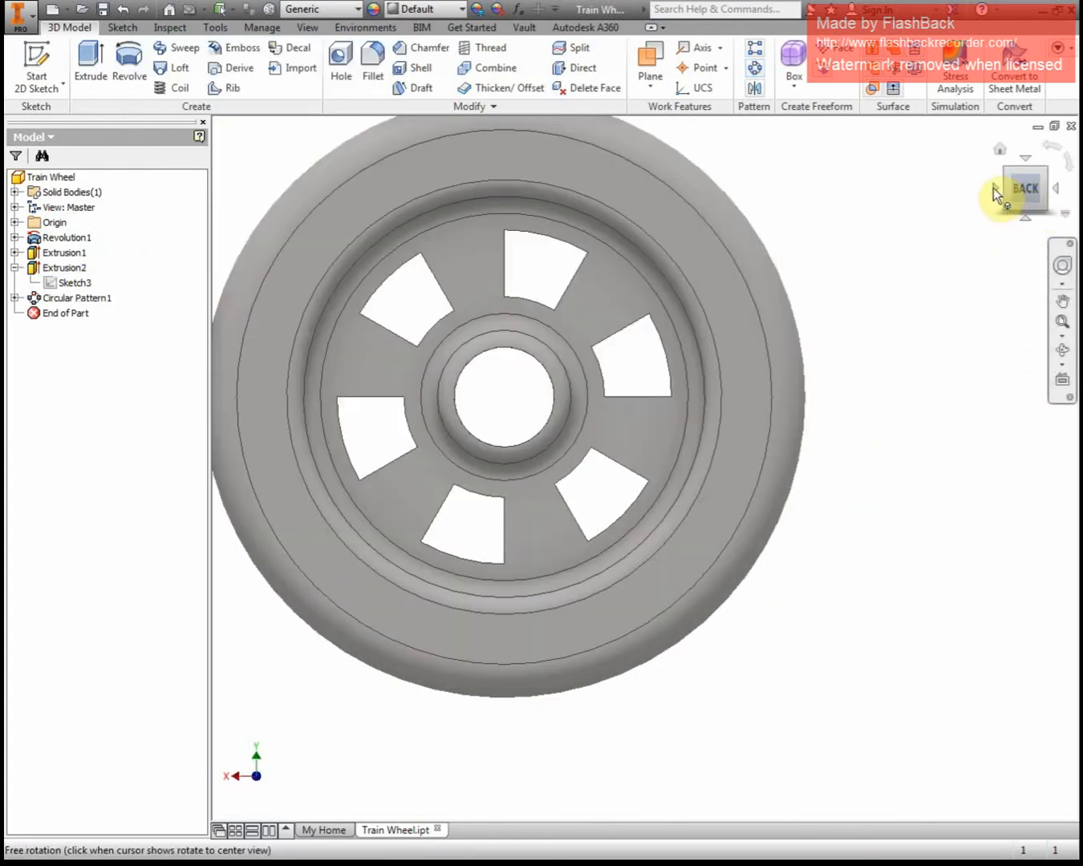
click(997, 187)
click(1006, 193)
key(alt+Tab)
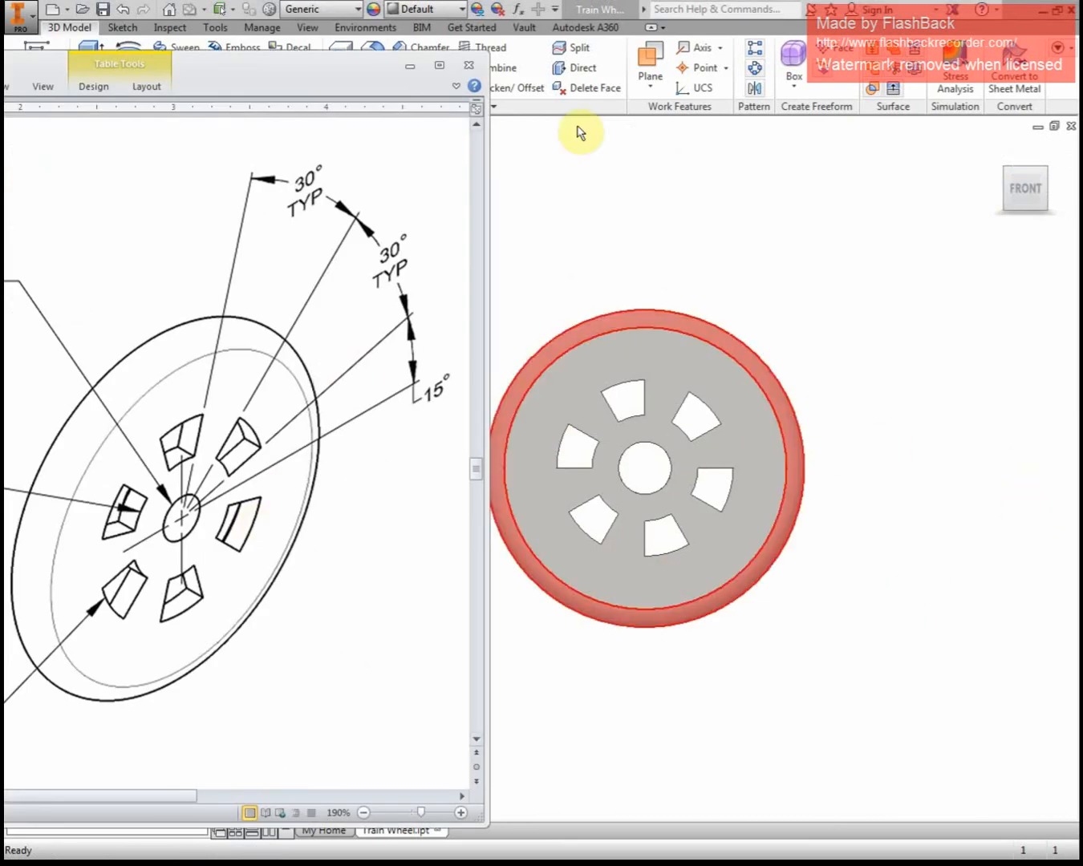
click(1048, 171)
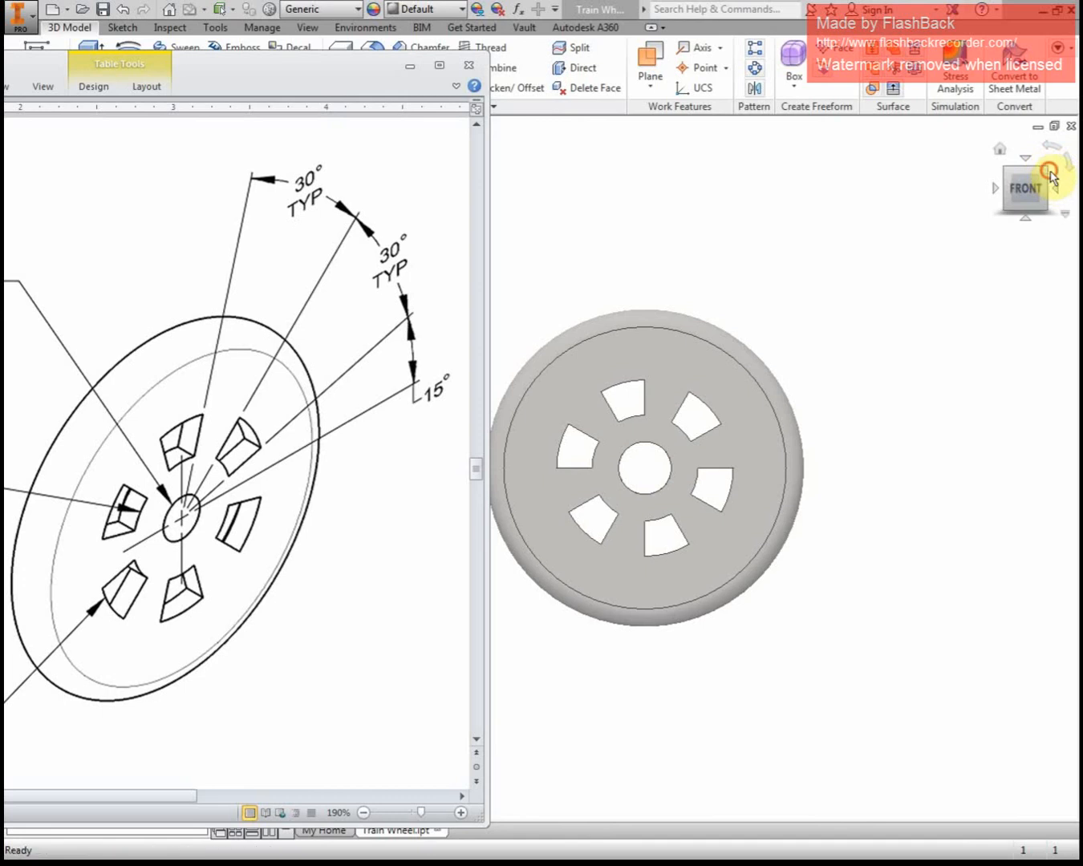
double_click(1057, 191)
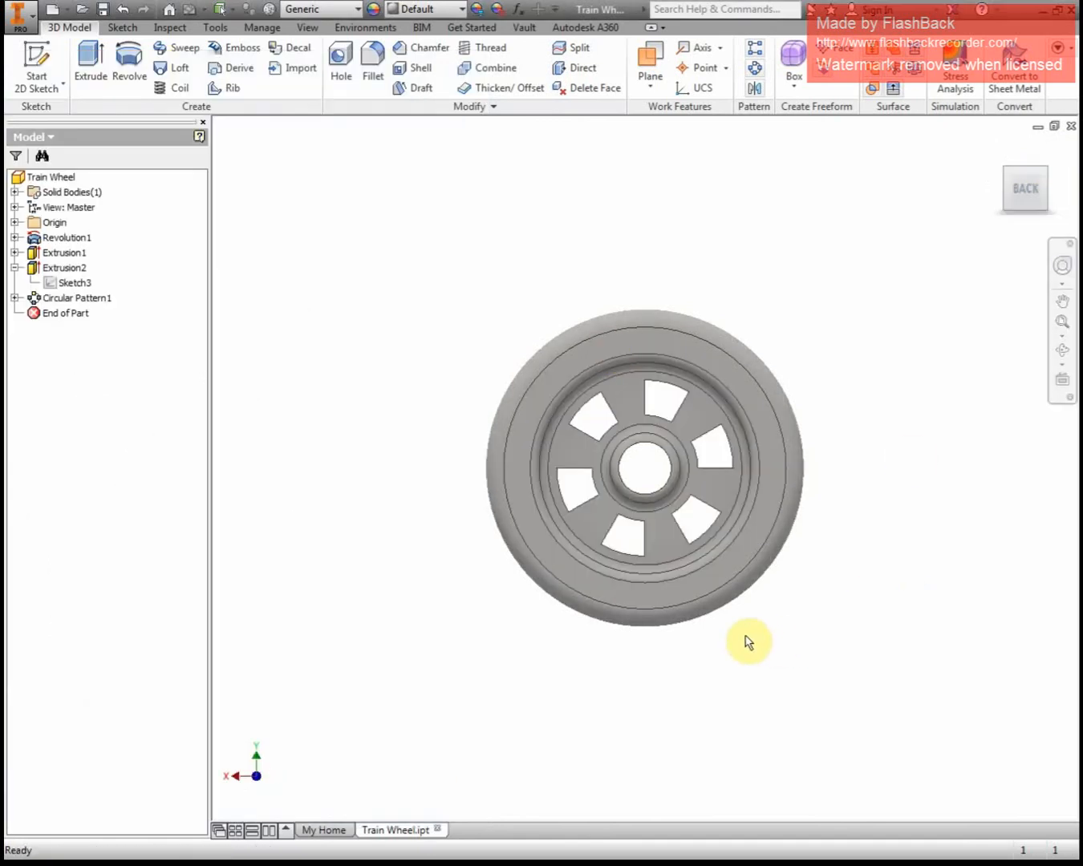
shift+middle_drag(737, 632, 776, 635)
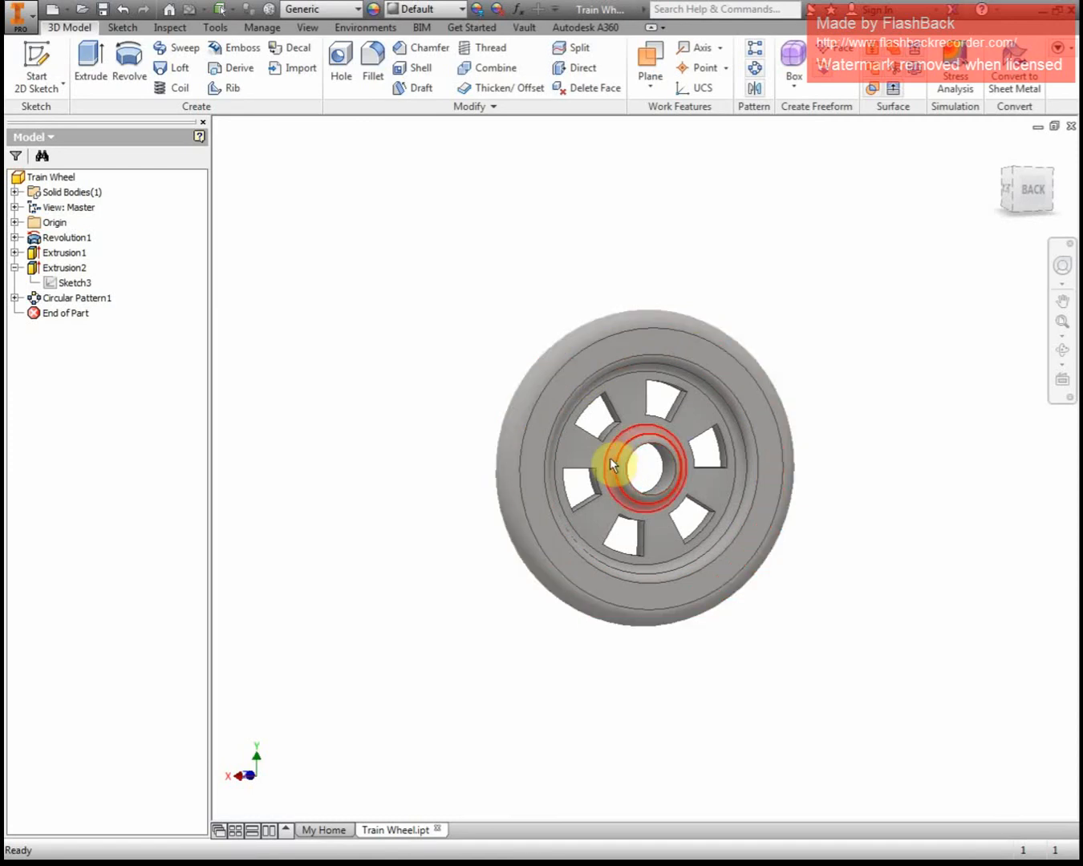
scroll(712, 446, up, 10)
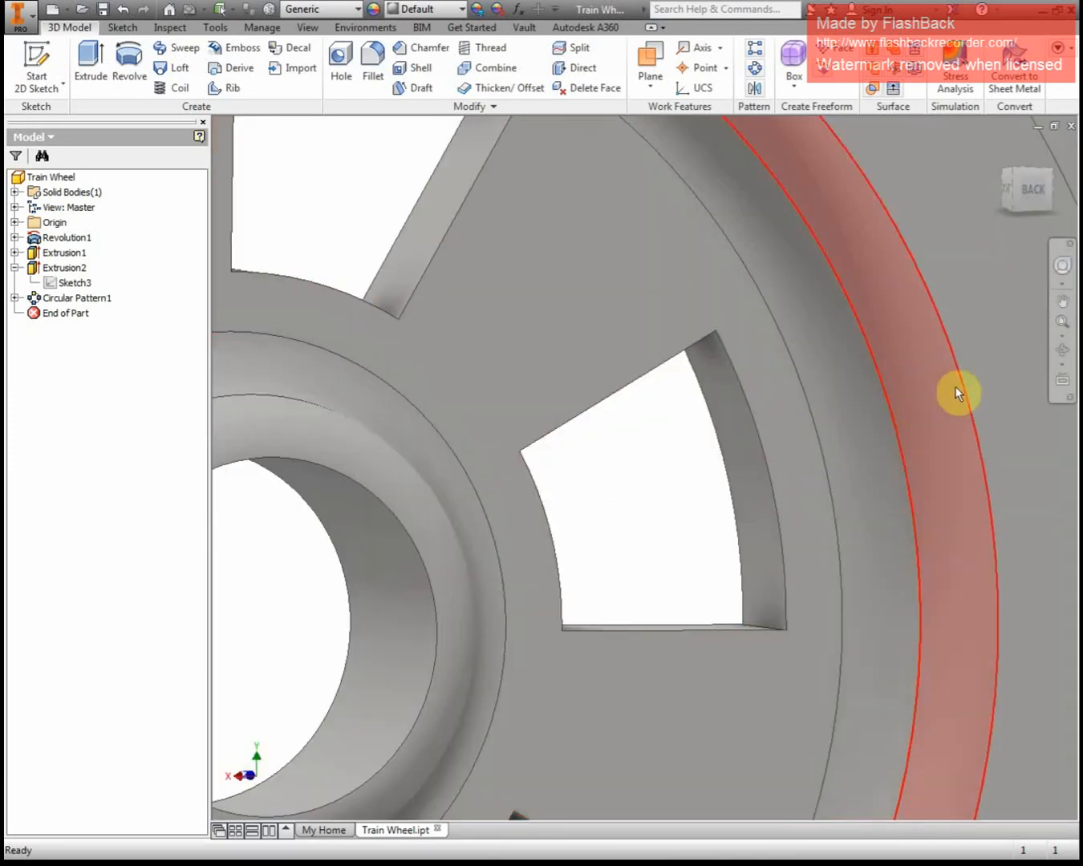
scroll(953, 393, down, 10)
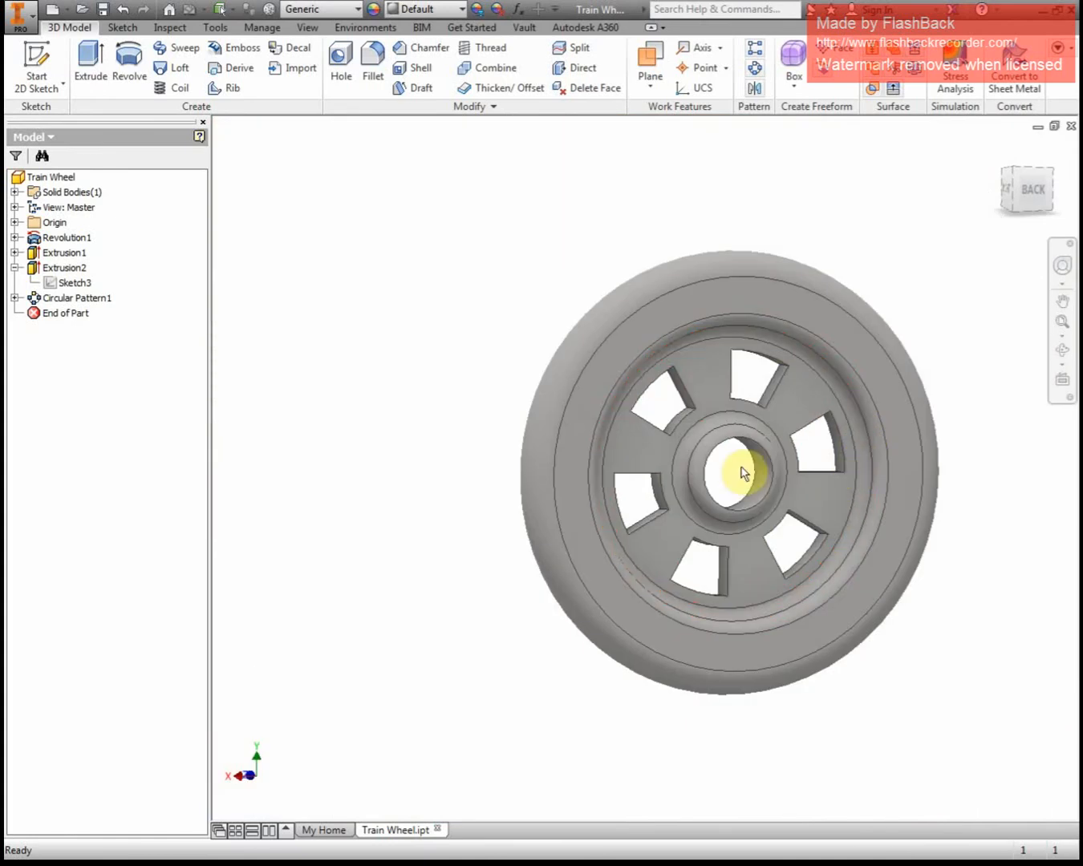